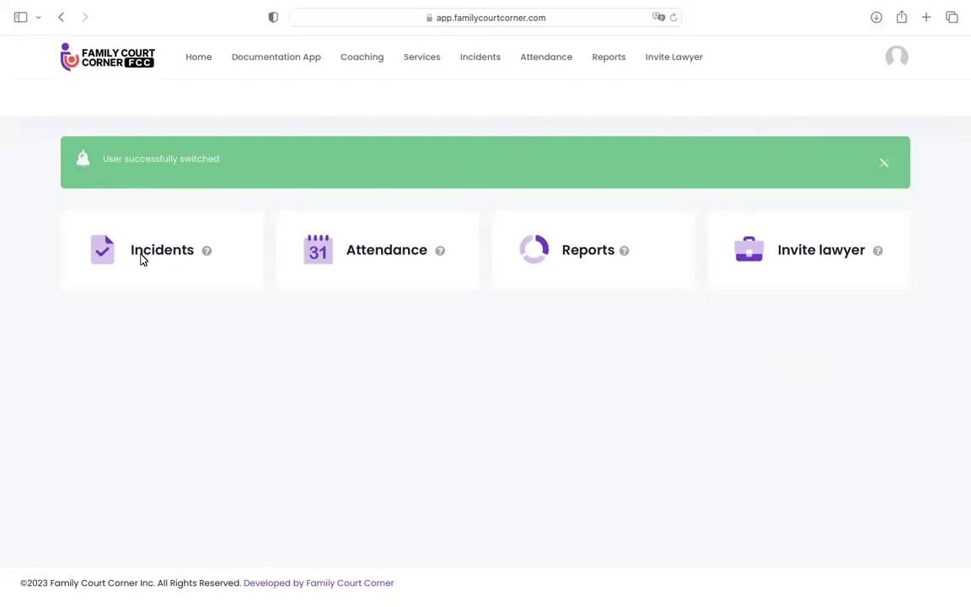
Step: Open the Incidents page showing 24 total incidents and 2 this month
left_click(149, 256)
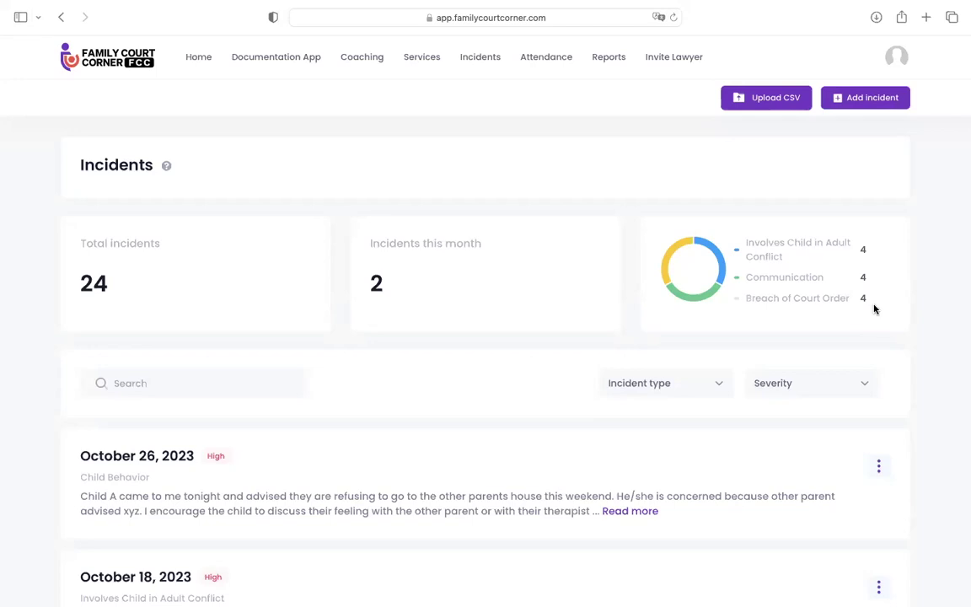
left_click(706, 387)
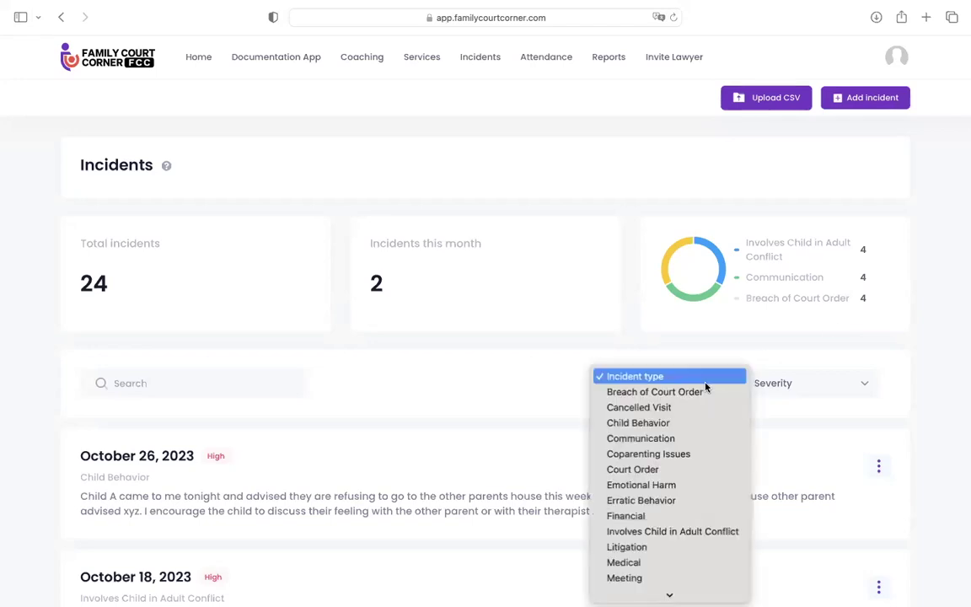
left_click(469, 463)
left_click(209, 381)
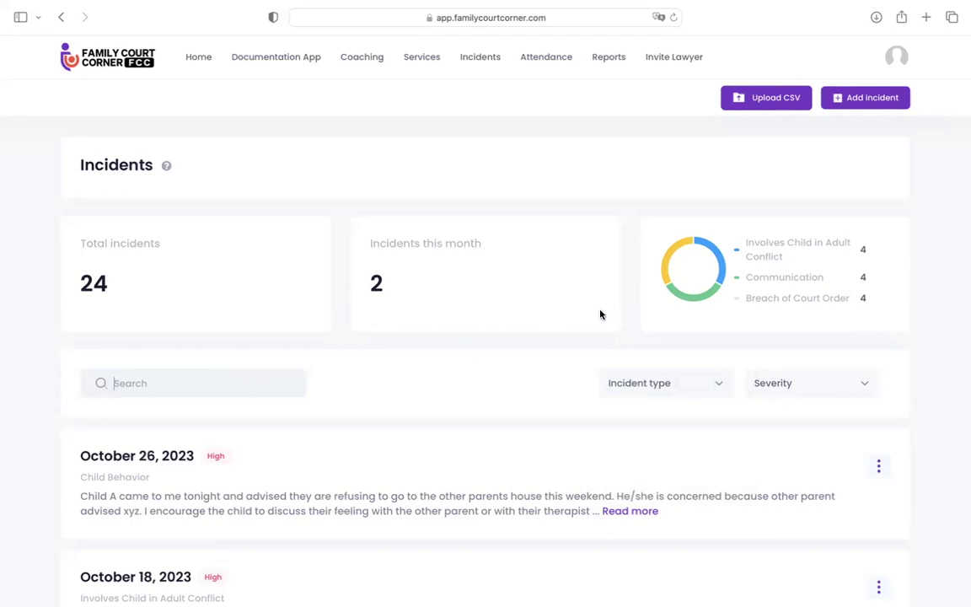
Step: Fill in a new incident: 27 Oct 2023, Coparenting Issues, High severity, describing the sore throat and doctor appointment
left_click(869, 98)
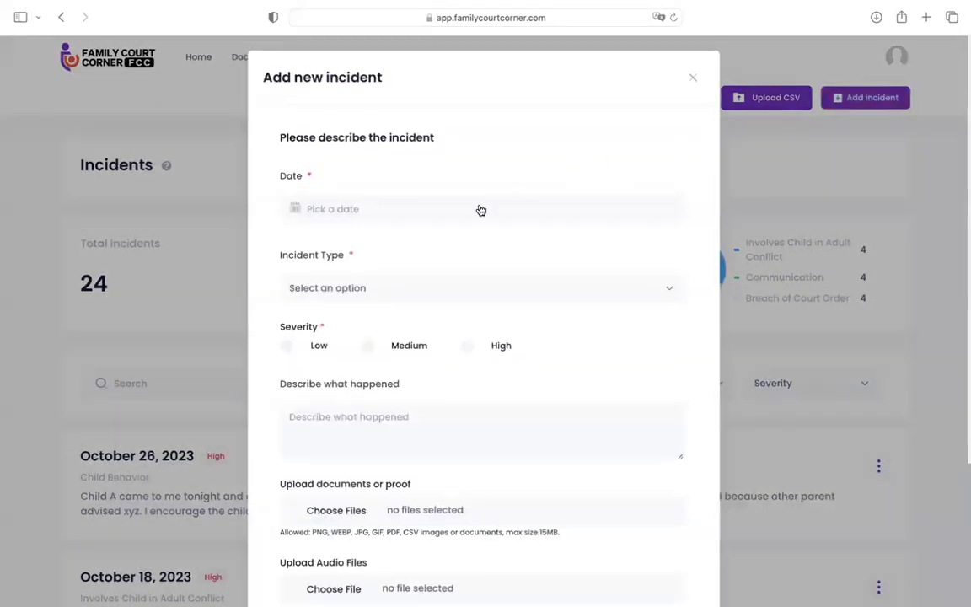
left_click(354, 209)
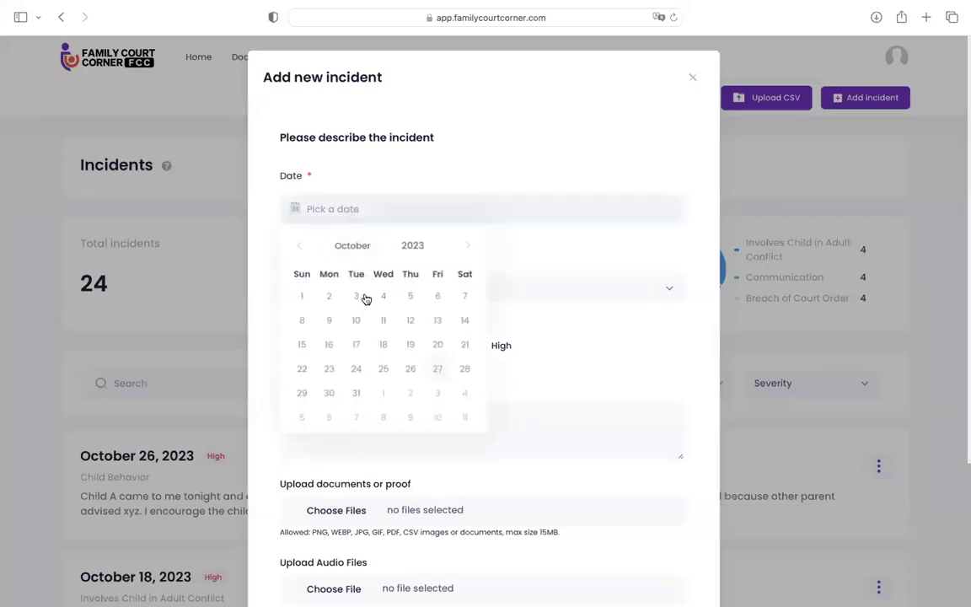
left_click(436, 370)
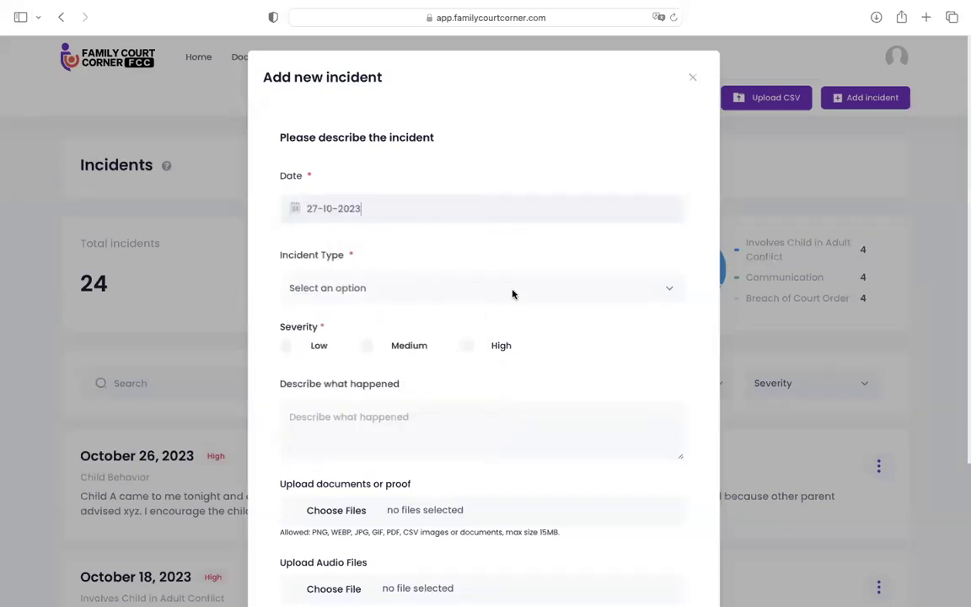
left_click(512, 293)
left_click(444, 367)
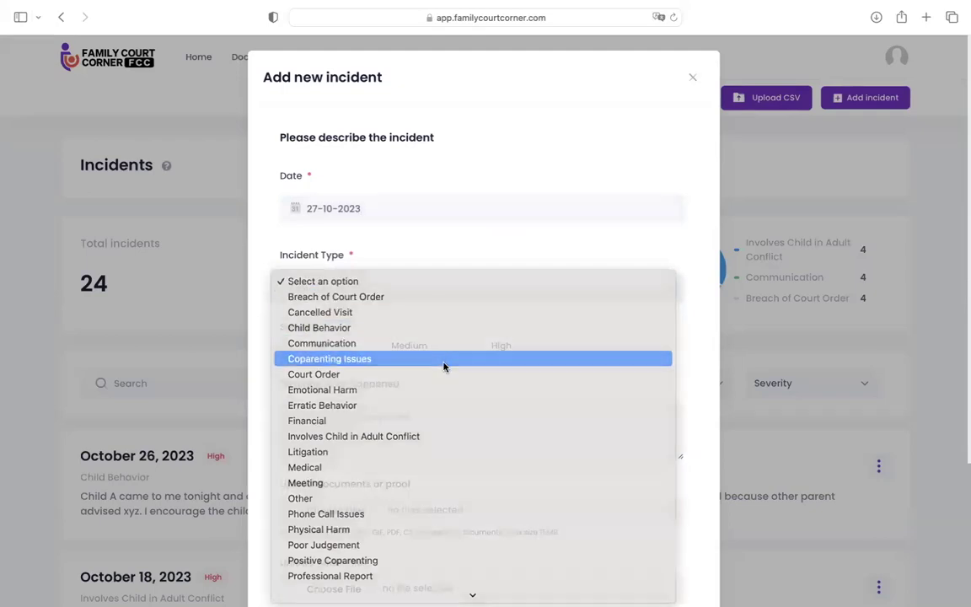
left_click(465, 346)
left_click(446, 430)
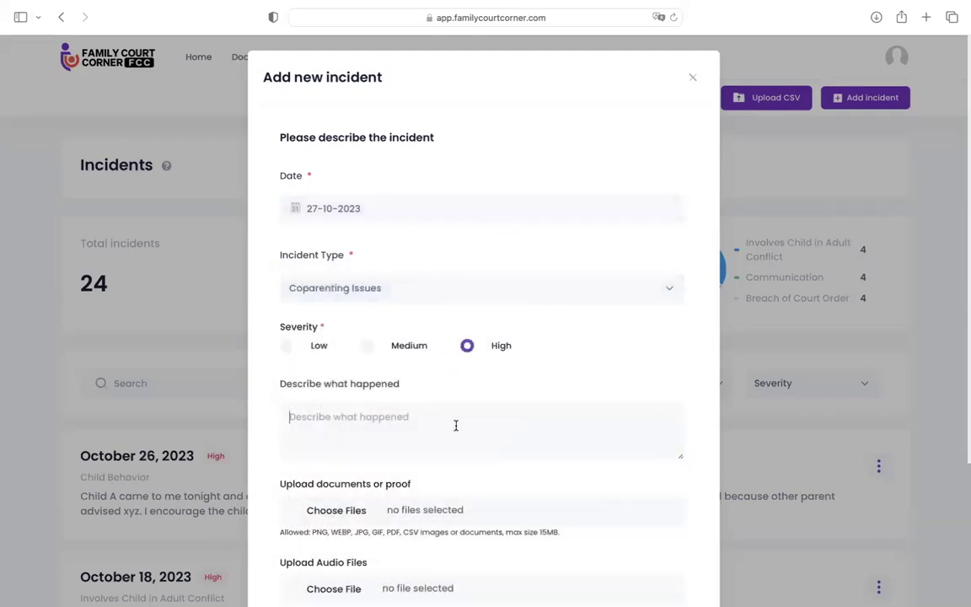
type("I advised")
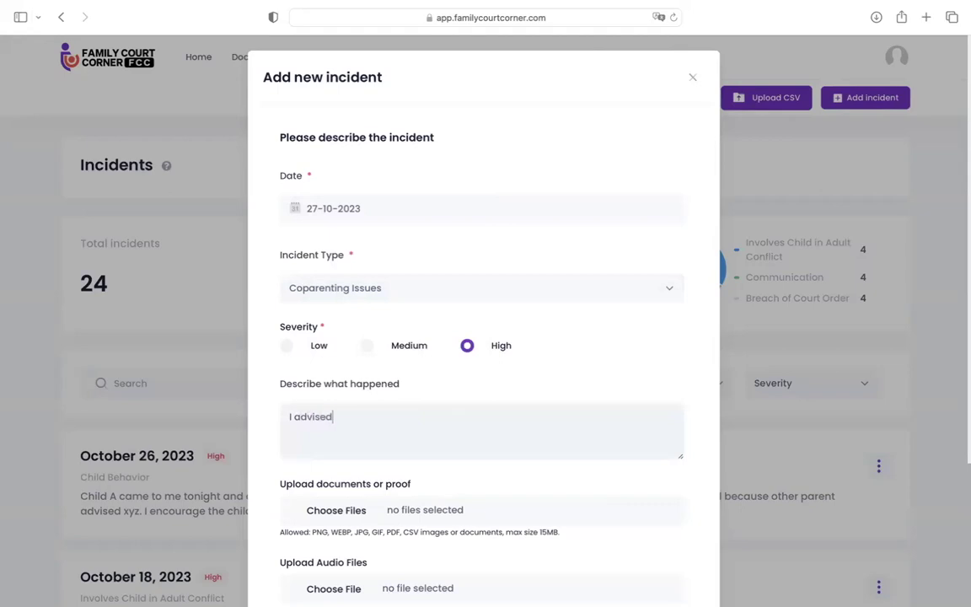
type(" the other parent t")
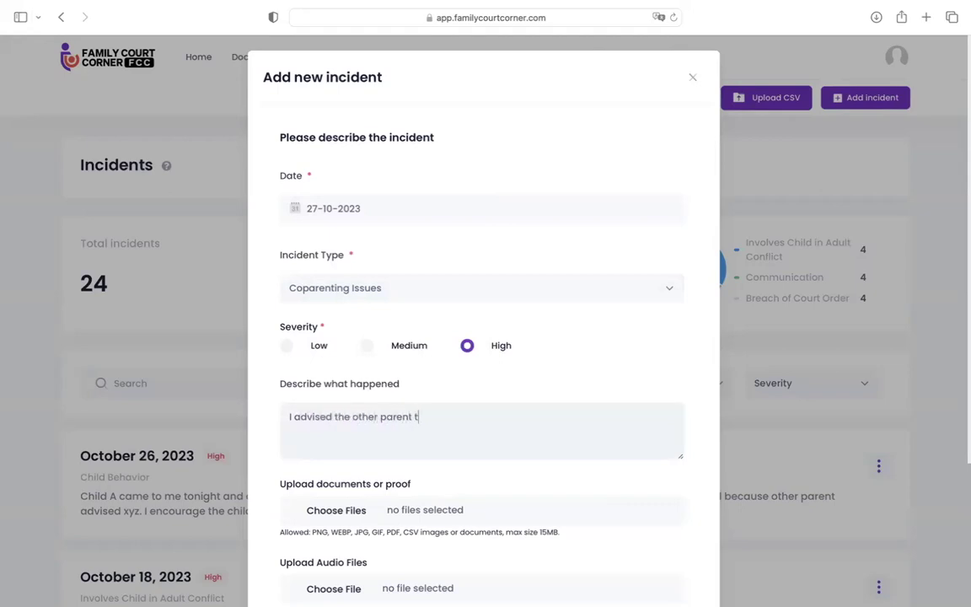
type("hat the child has a sore ")
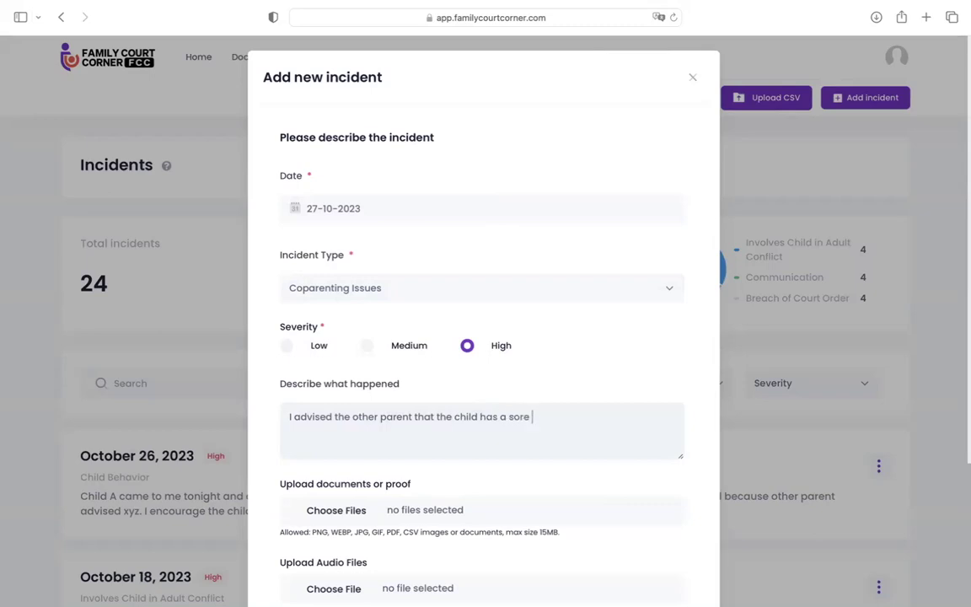
type("throat and I've book a dr ")
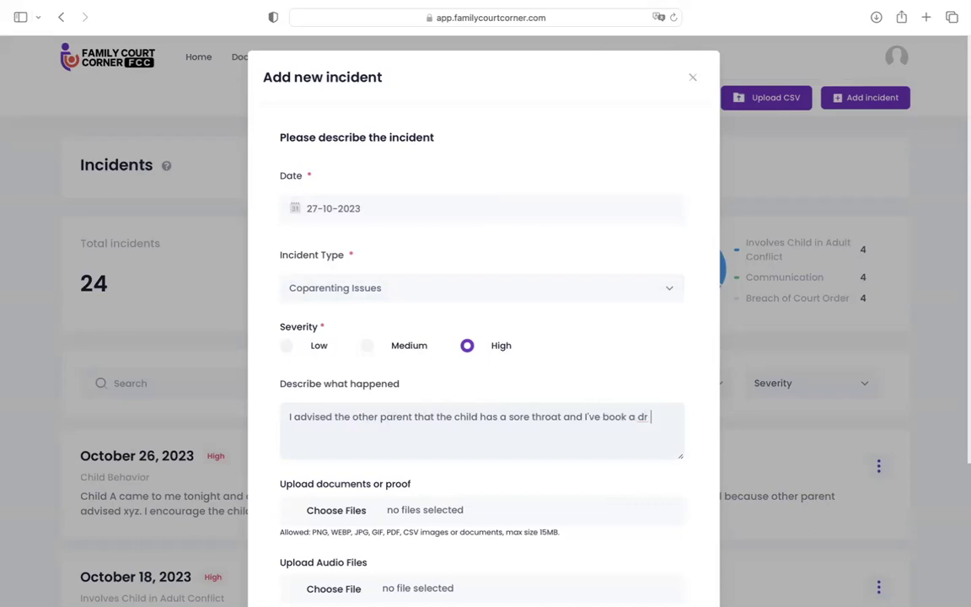
type("appt. The other respond")
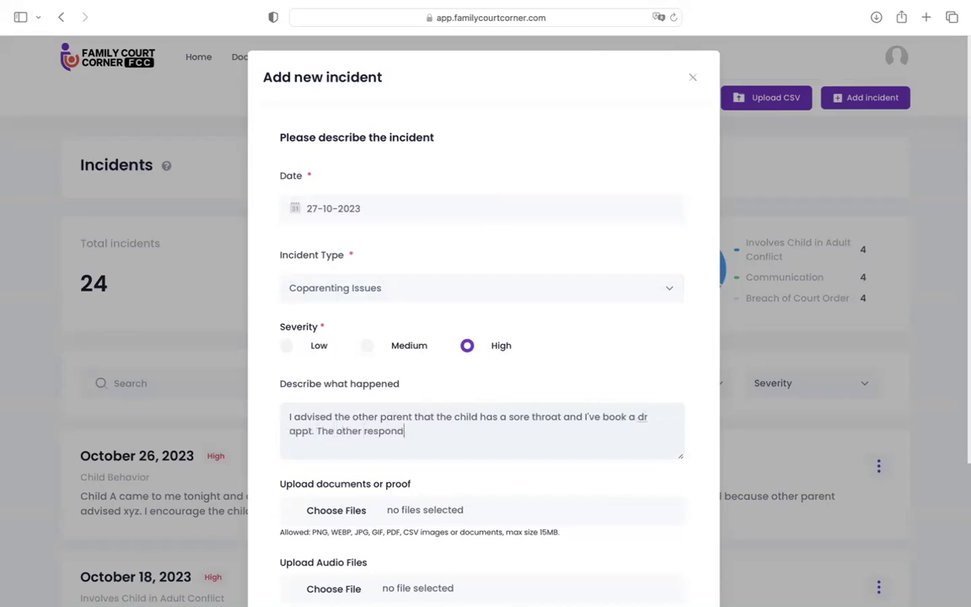
type("ed aggressiv")
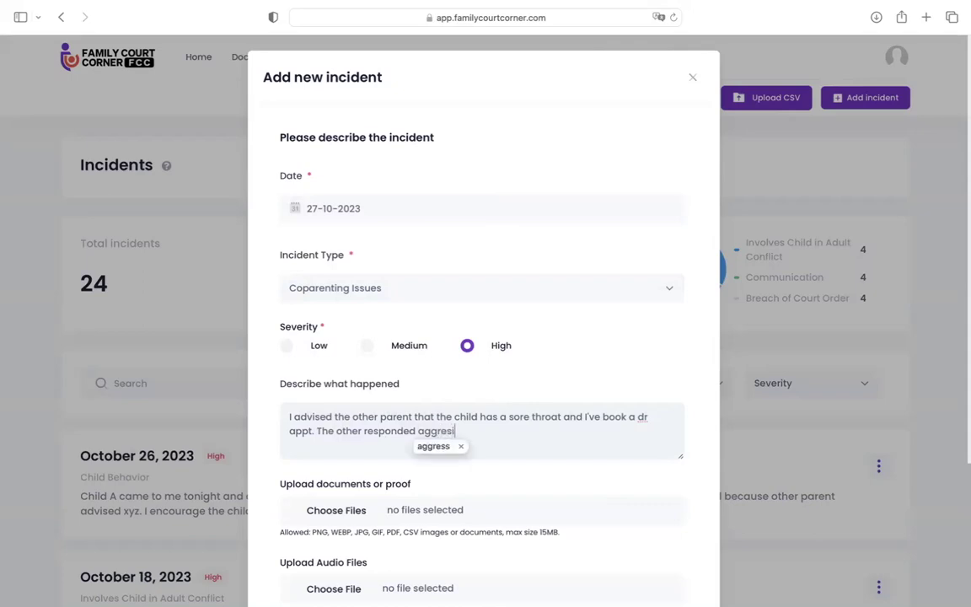
type("ely ")
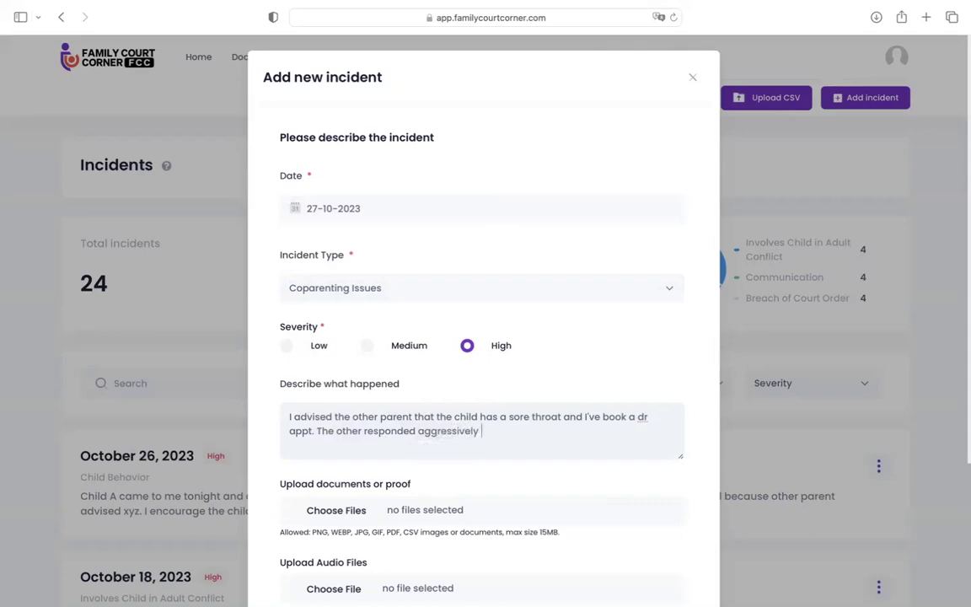
type("and cancelled the dr appt, ")
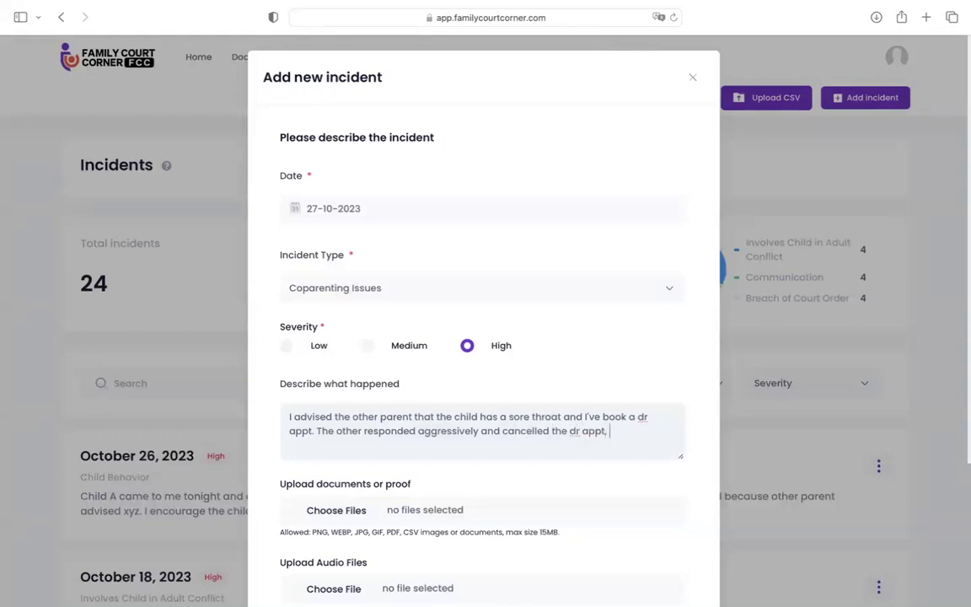
type("leaving us the on")
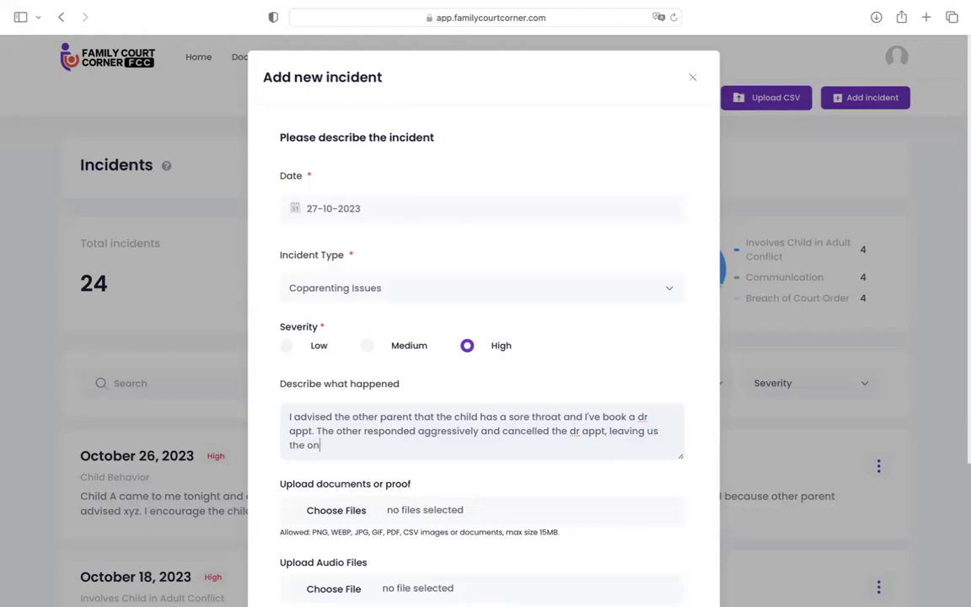
type("ly option being a walk")
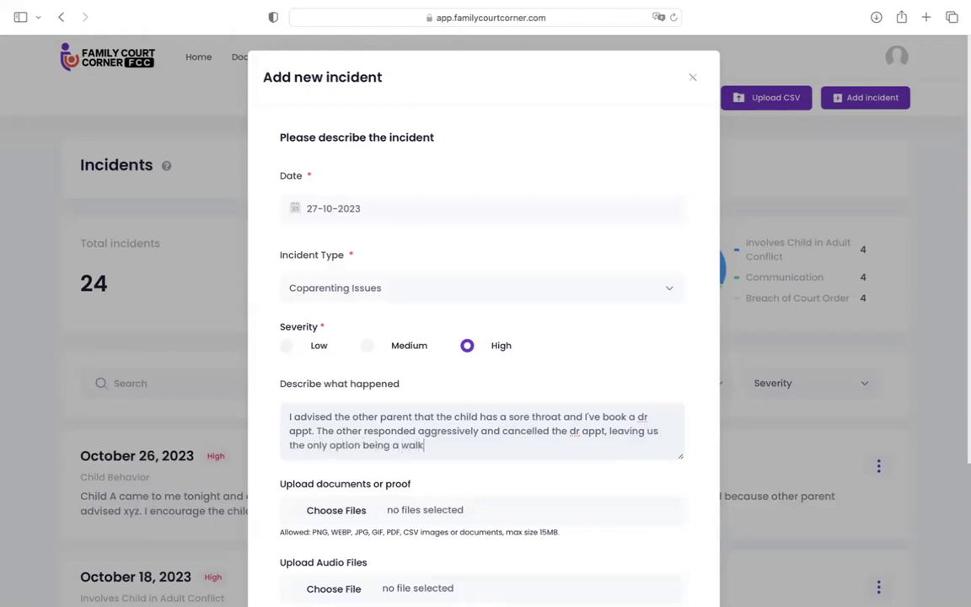
type(" in clinic.")
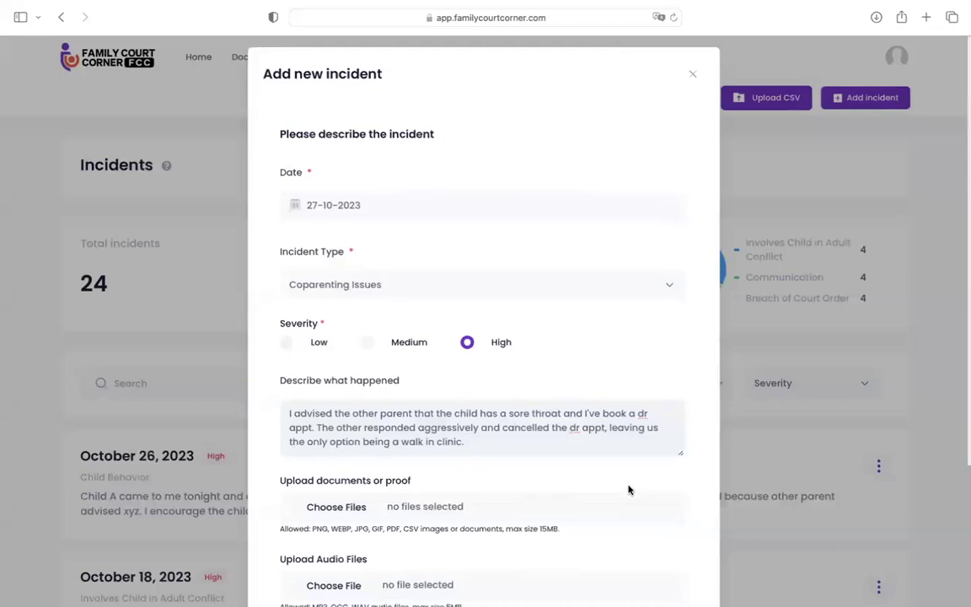
Step: Save the new incident, bringing the totals to 25 and 3 this month
scroll(628, 488, "down", 3)
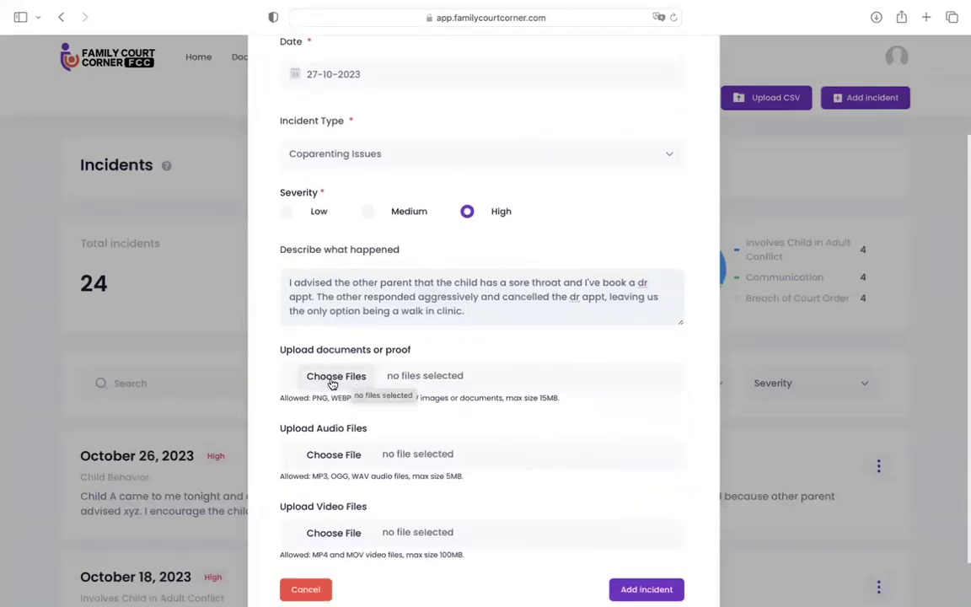
scroll(572, 422, "down", 1)
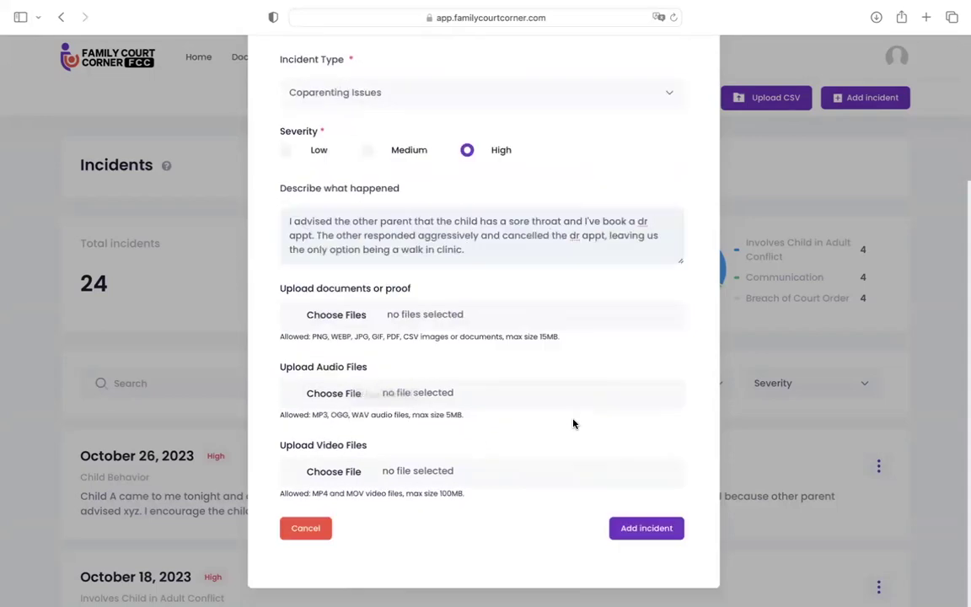
left_click(631, 531)
Step: Filter the incident list to Coparenting Issues and scroll through the results
scroll(329, 416, "down", 3)
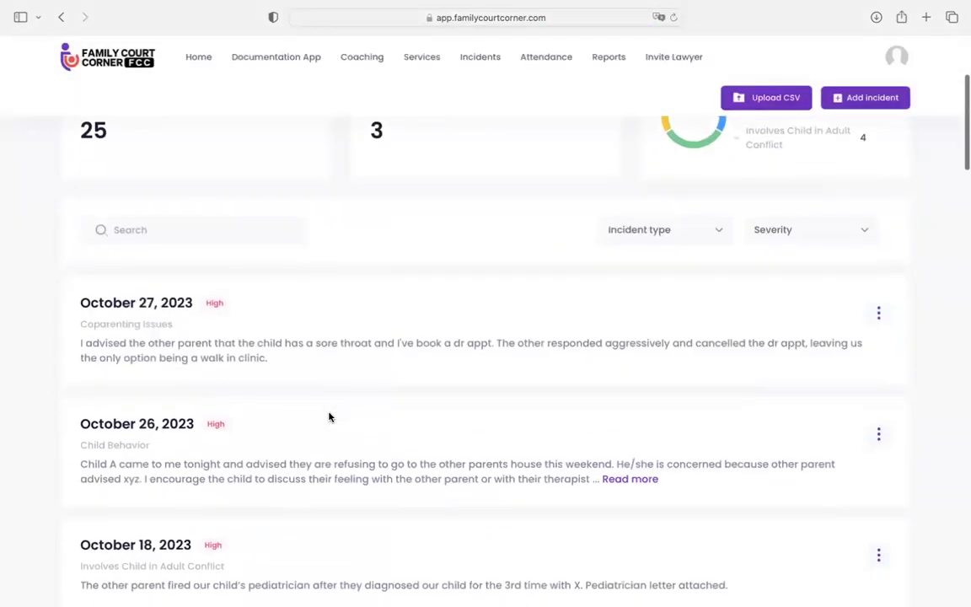
left_click(719, 233)
left_click(673, 301)
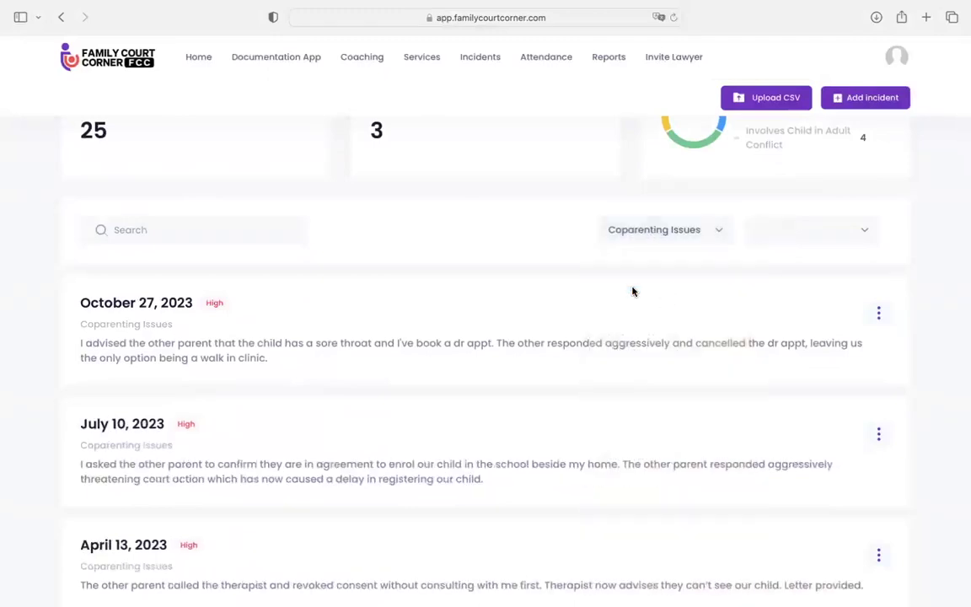
scroll(429, 297, "down", 5)
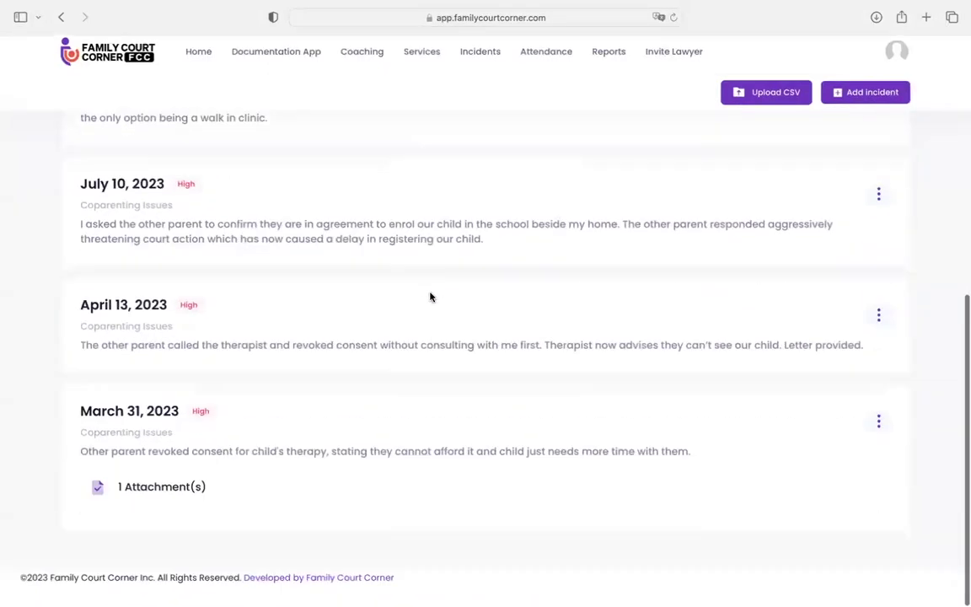
scroll(430, 297, "up", 4)
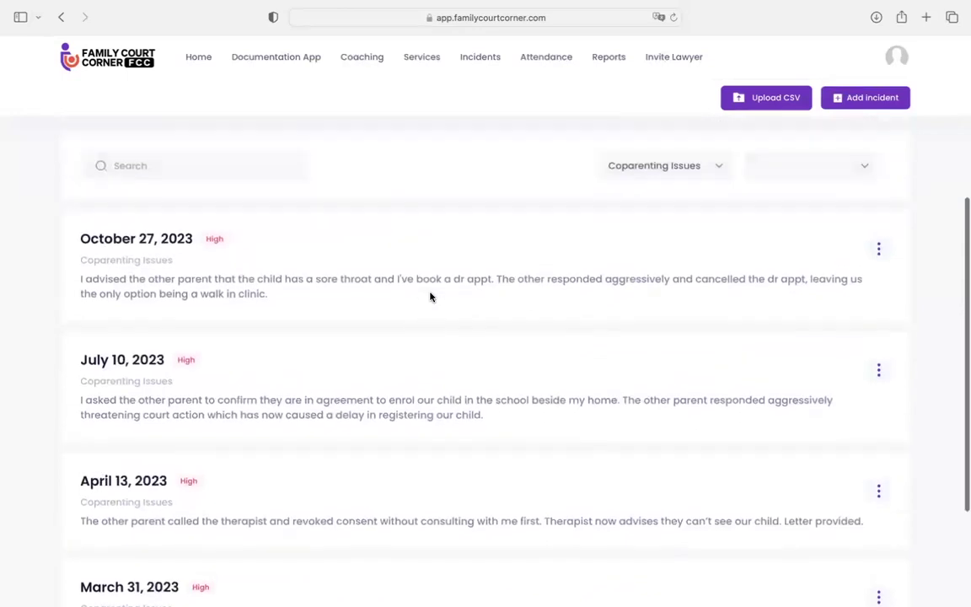
scroll(429, 297, "up", 5)
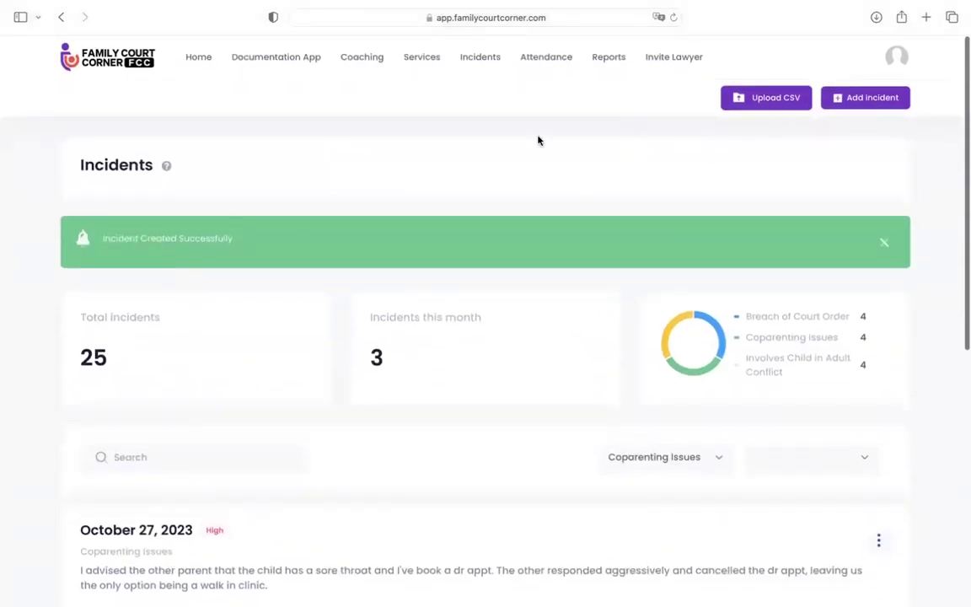
Step: Go to Attendance and switch to the October 2023 calendar view
left_click(548, 58)
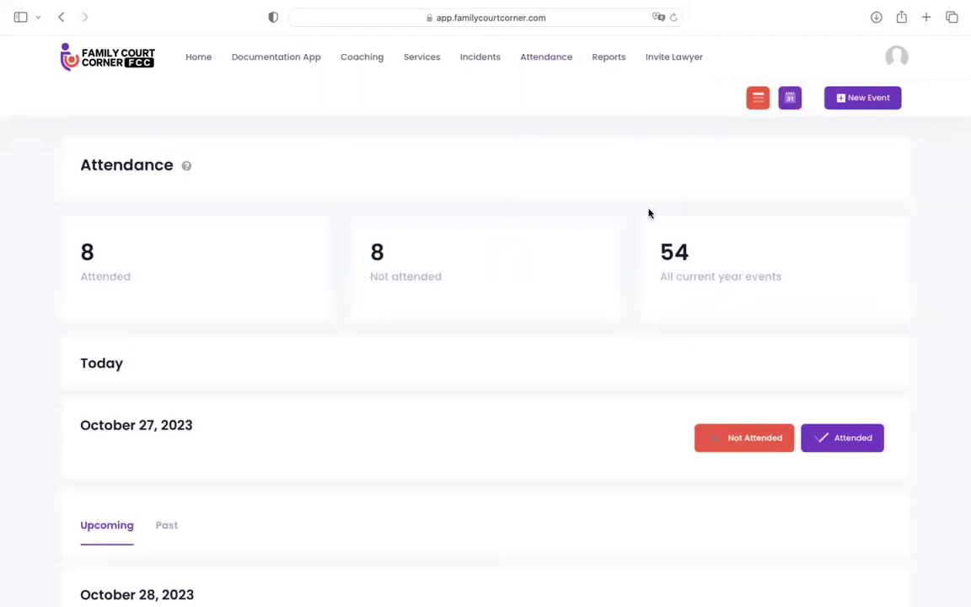
left_click(790, 99)
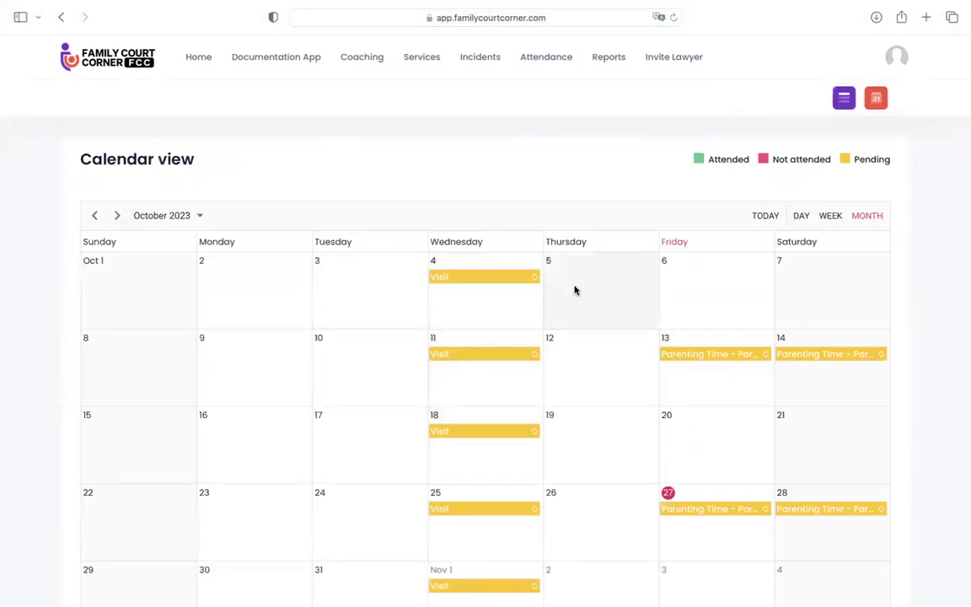
Step: Save an 'Other parent's visit' event on October 5, repeating weekly every 2 weeks
left_click(576, 293)
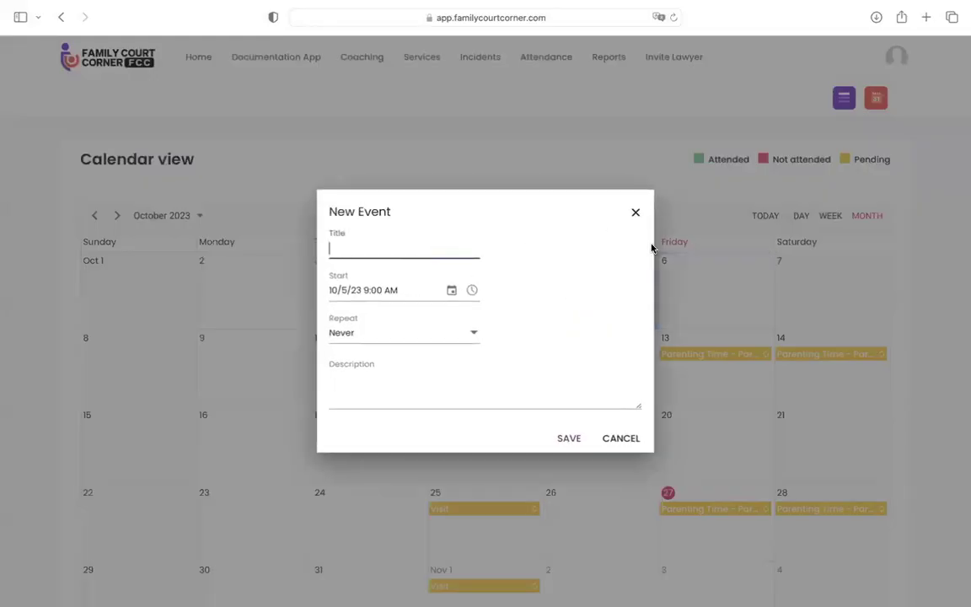
type("Other paren's")
key("BackSpace")
key("BackSpace")
key("BackSpace")
type("ts")
key("BackSpace")
type("'s visit")
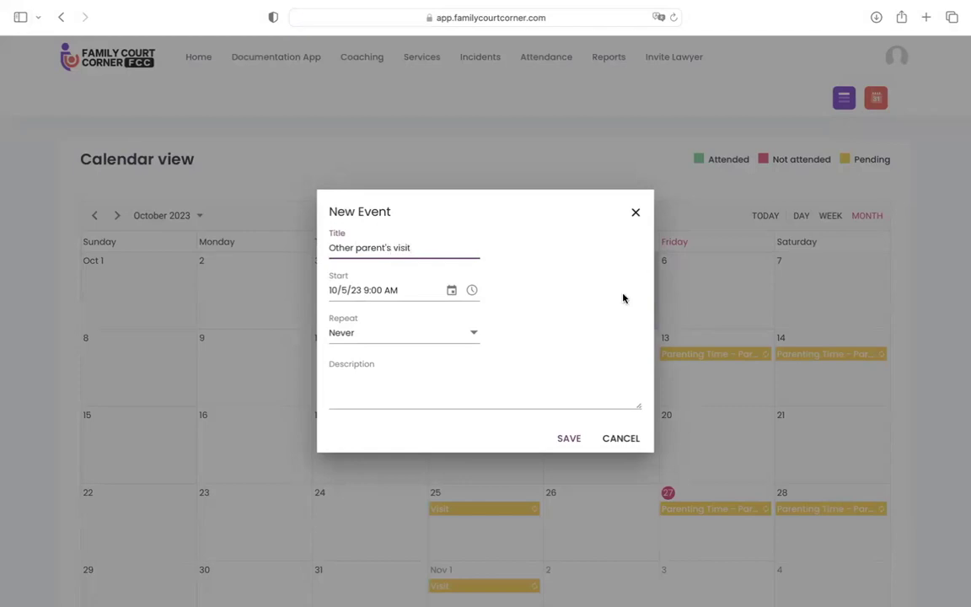
left_click(472, 336)
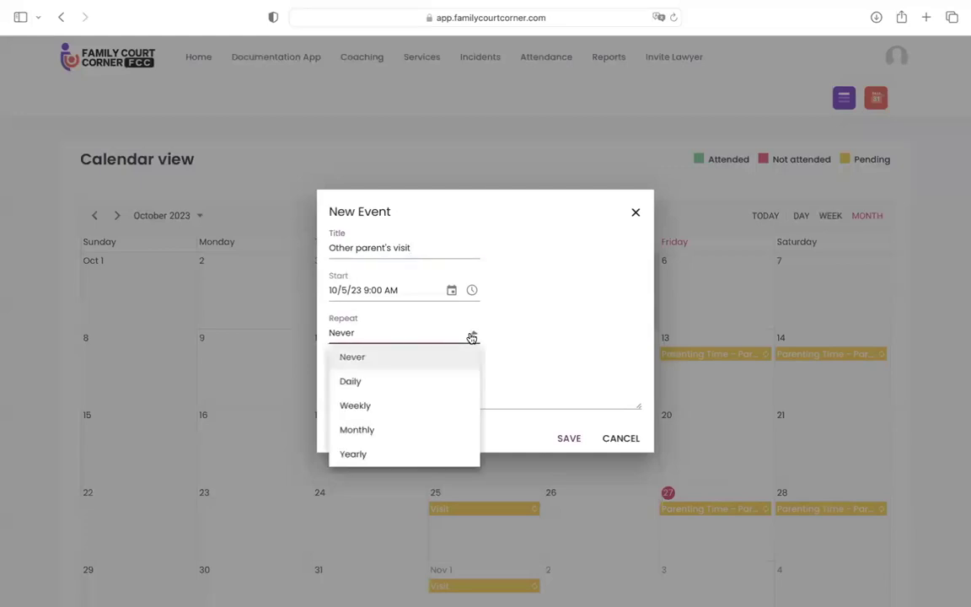
left_click(368, 408)
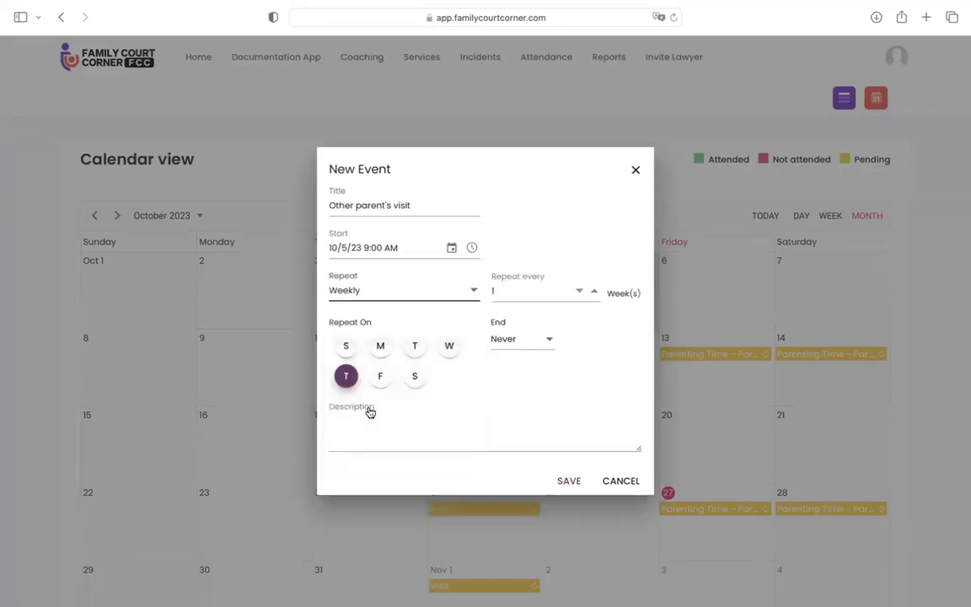
left_click(593, 292)
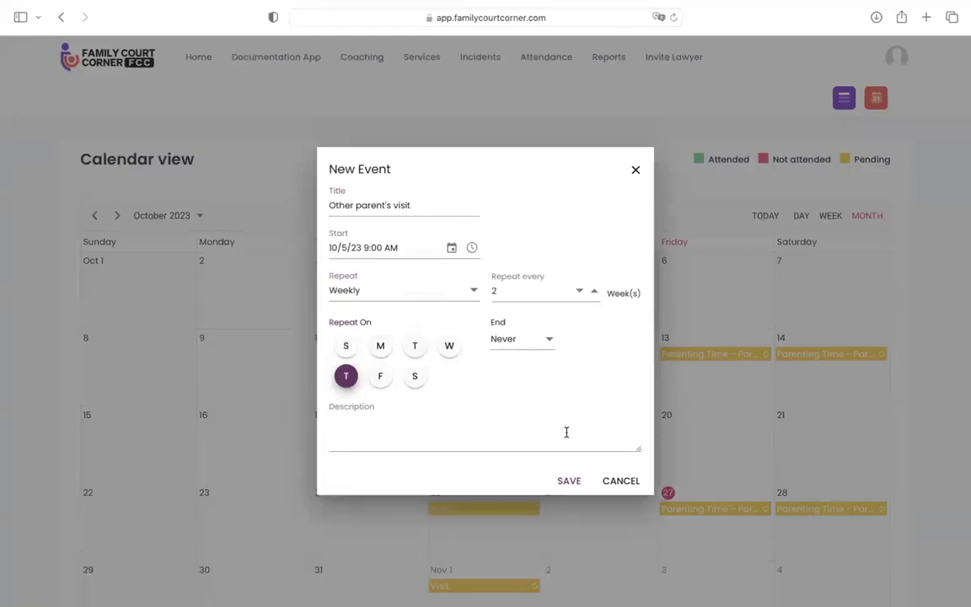
left_click(570, 481)
scroll(689, 416, "down", 2)
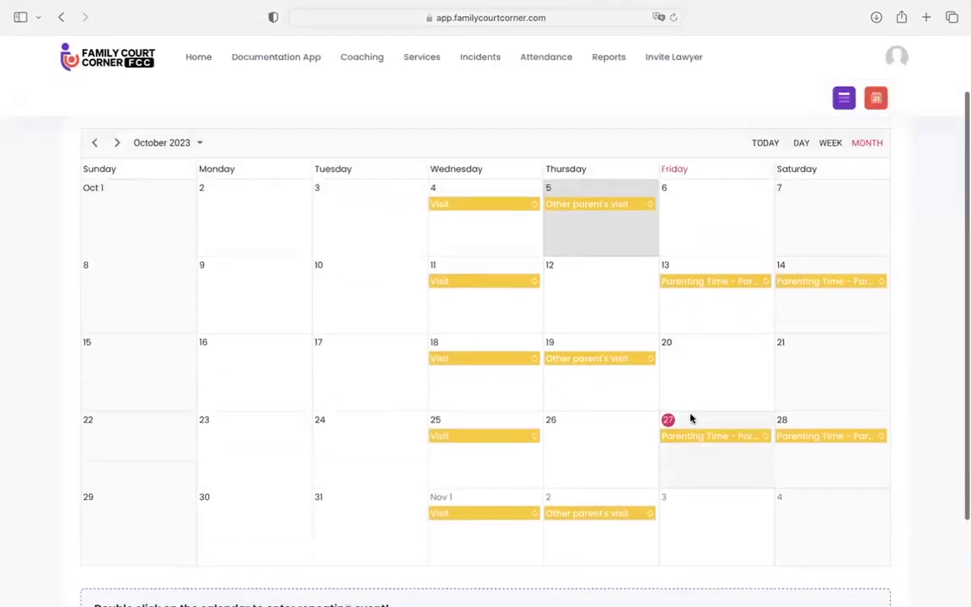
scroll(689, 418, "up", 1)
scroll(598, 438, "up", 1)
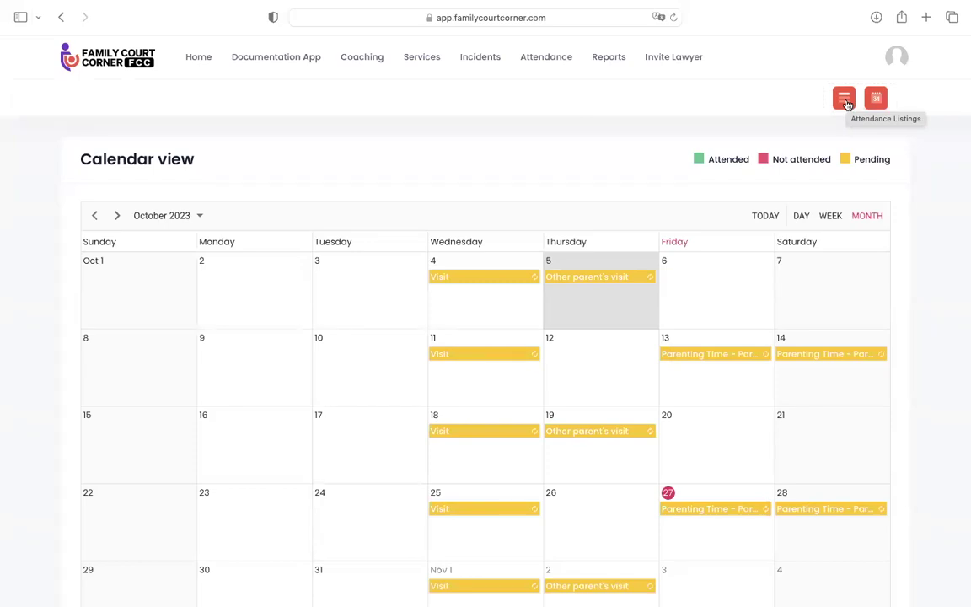
Step: Return to the attendance listing and show the Past events tab
left_click(845, 100)
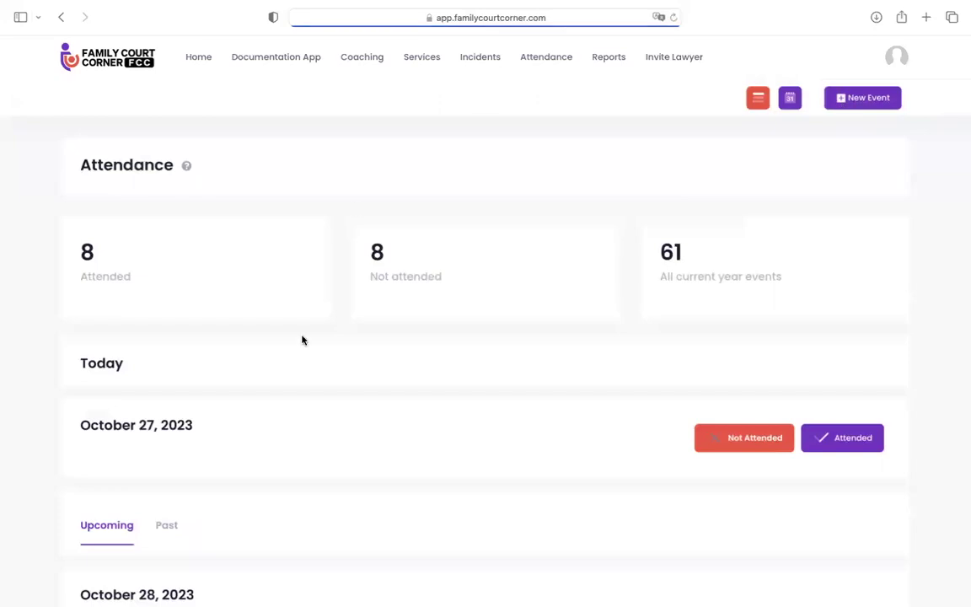
scroll(208, 458, "down", 5)
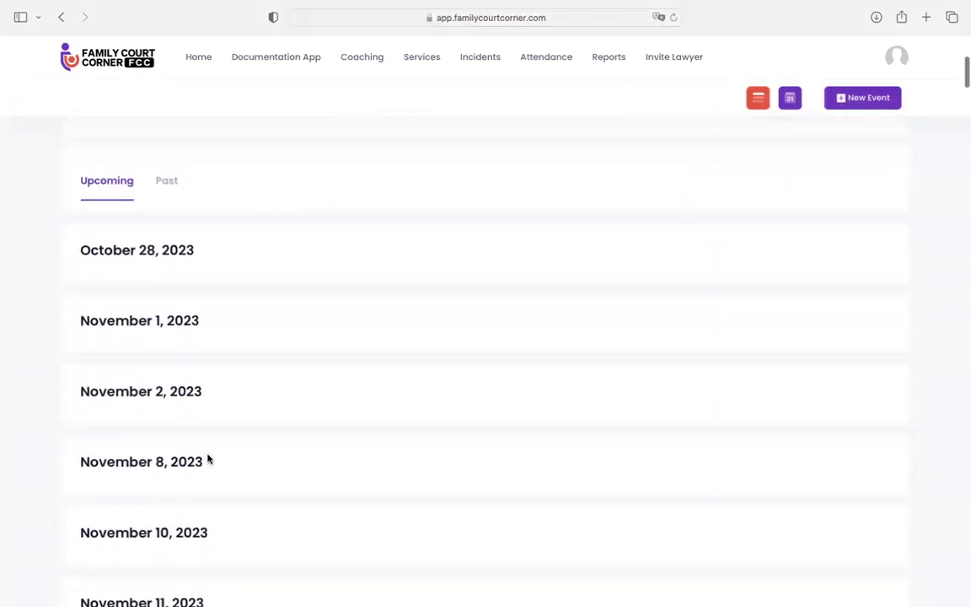
scroll(208, 458, "up", 1)
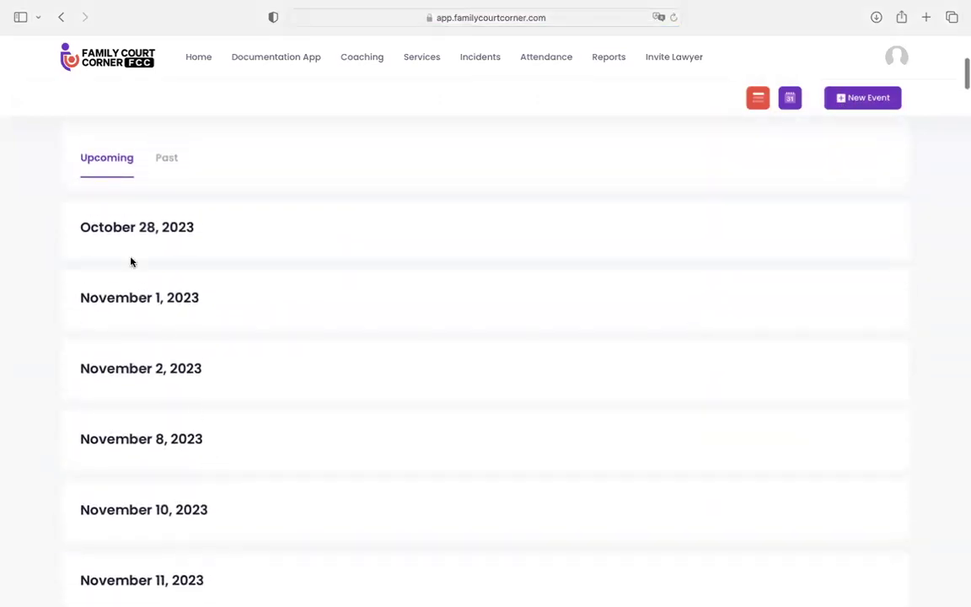
left_click(167, 160)
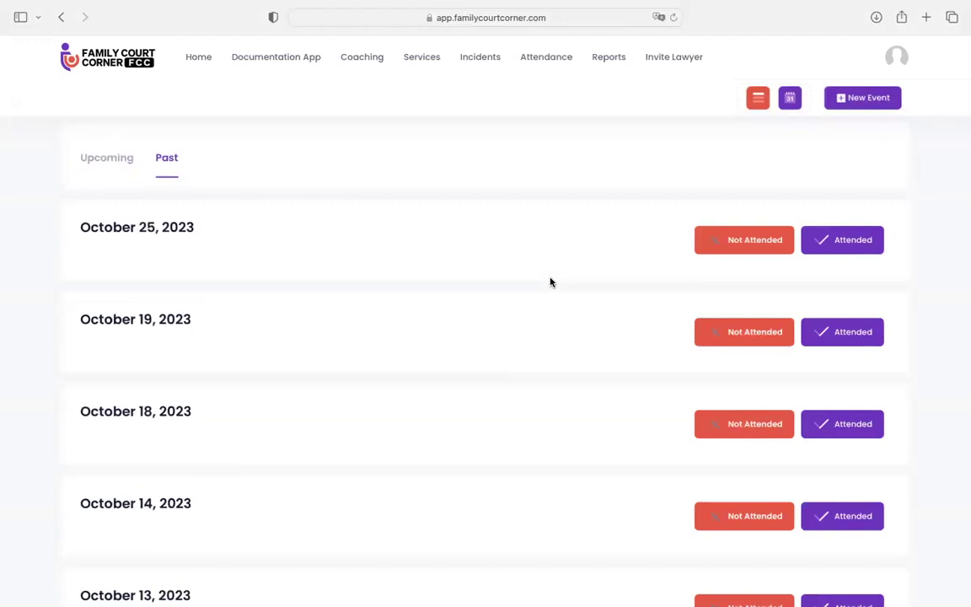
Step: Discard a Not Attended form and mark the October 25, 2023 visit Attended with no details
left_click(769, 244)
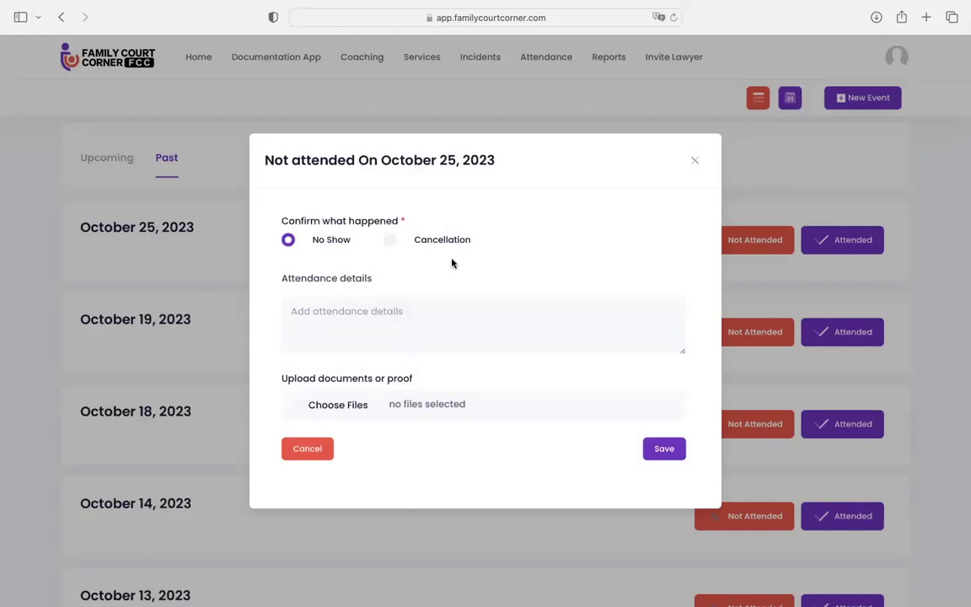
left_click(417, 241)
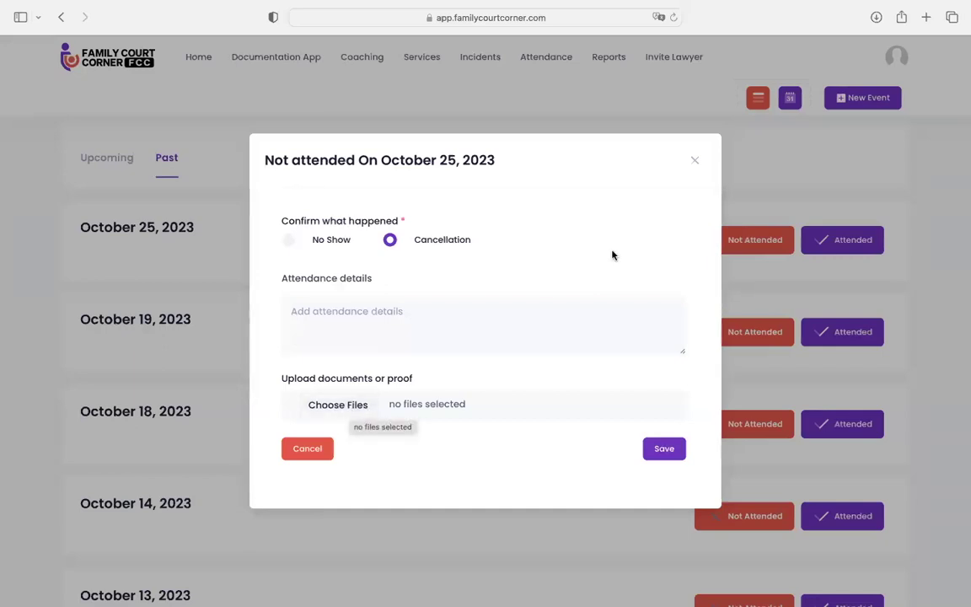
left_click(694, 162)
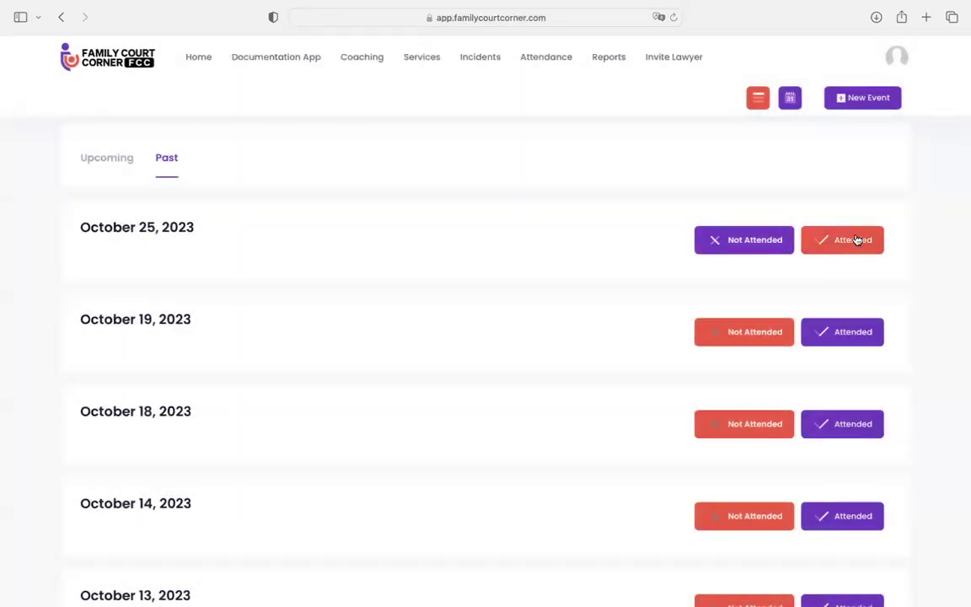
left_click(856, 240)
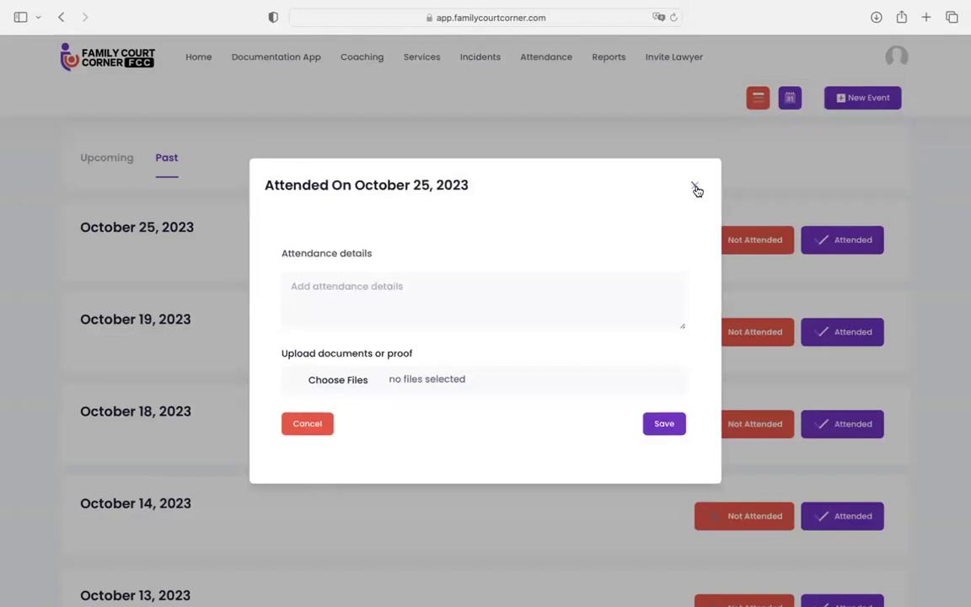
left_click(329, 307)
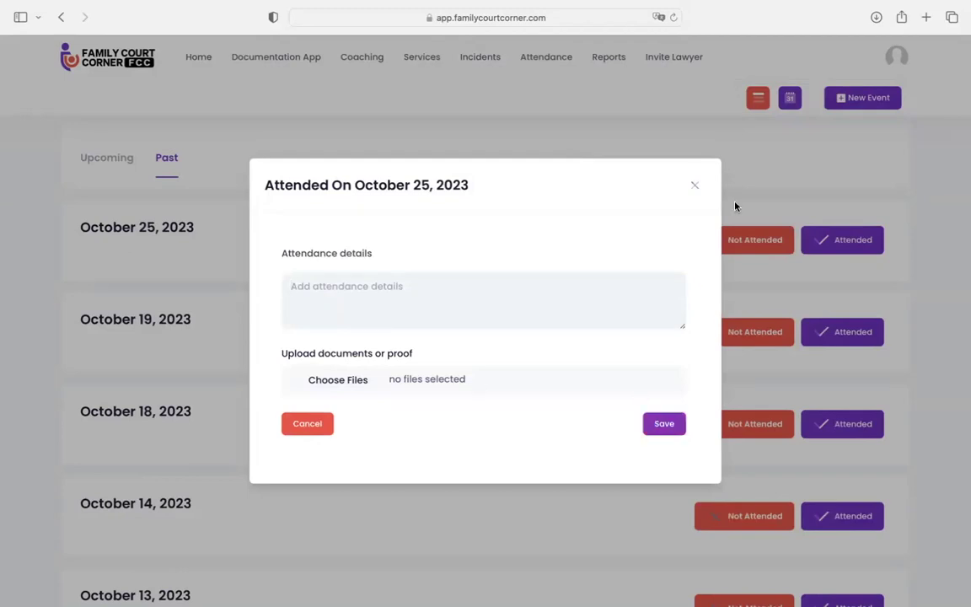
left_click(659, 424)
Step: Check the October 2023 calendar for the green attended October 25 visit, then return to list view
left_click(789, 97)
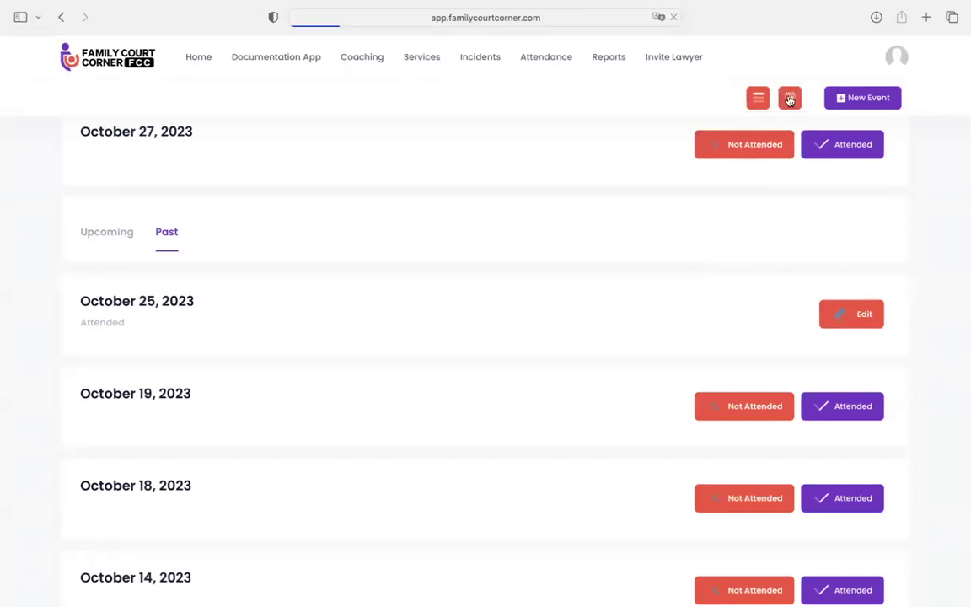
scroll(581, 371, "down", 4)
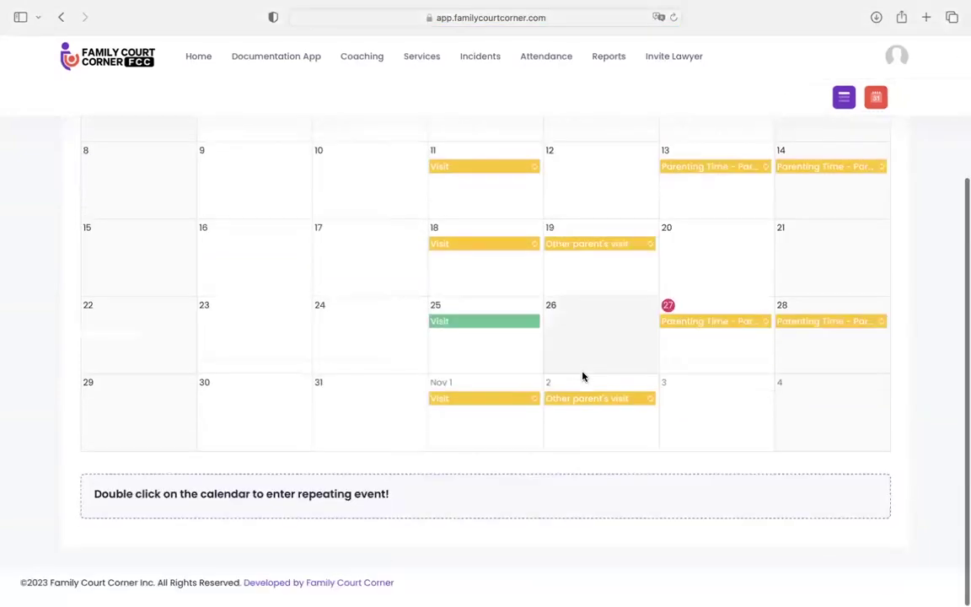
scroll(582, 376, "up", 4)
scroll(582, 376, "down", 4)
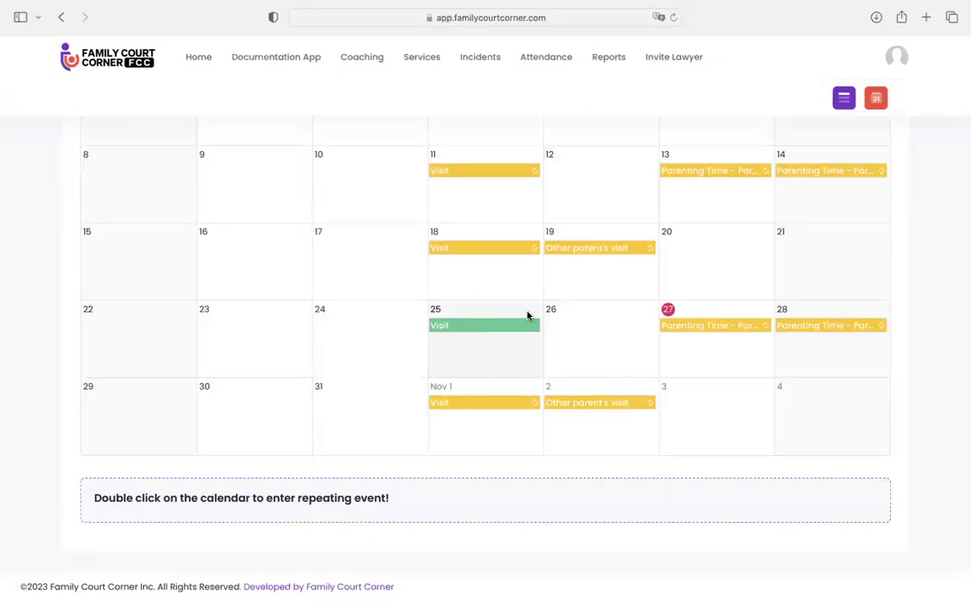
scroll(639, 310, "up", 2)
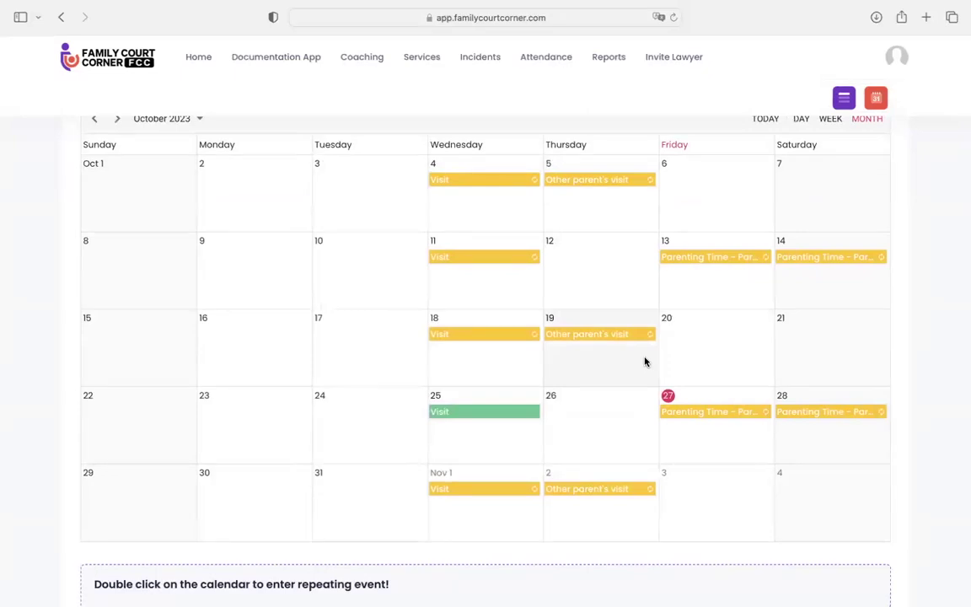
scroll(645, 362, "up", 2)
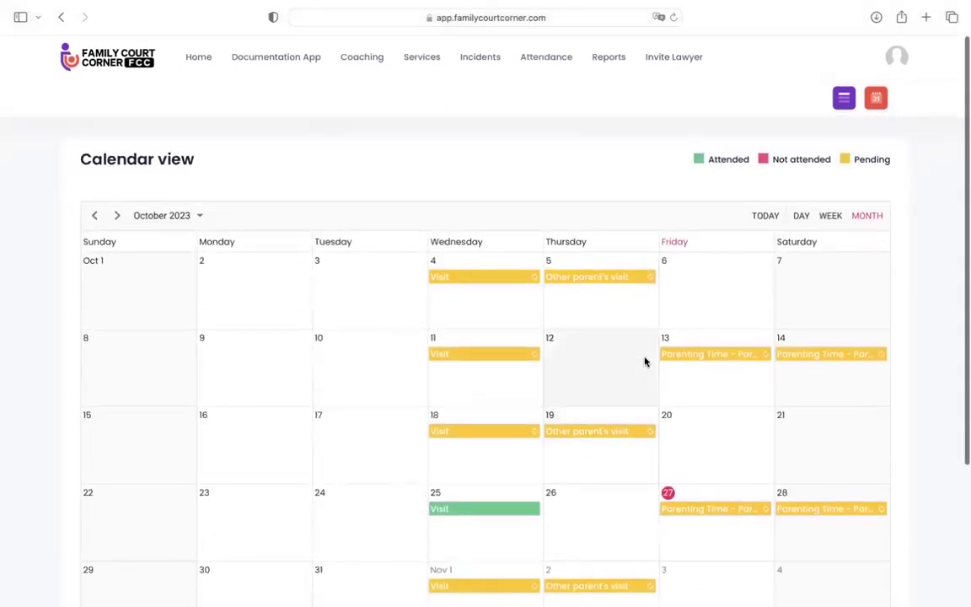
left_click(843, 98)
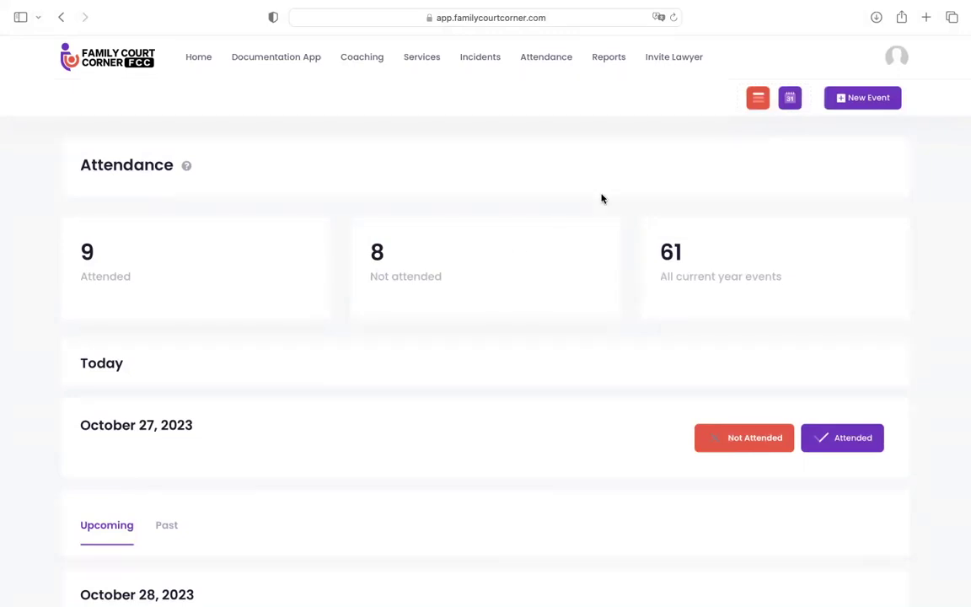
Step: Open the Invite Lawyer page listing one approved invite
left_click(675, 61)
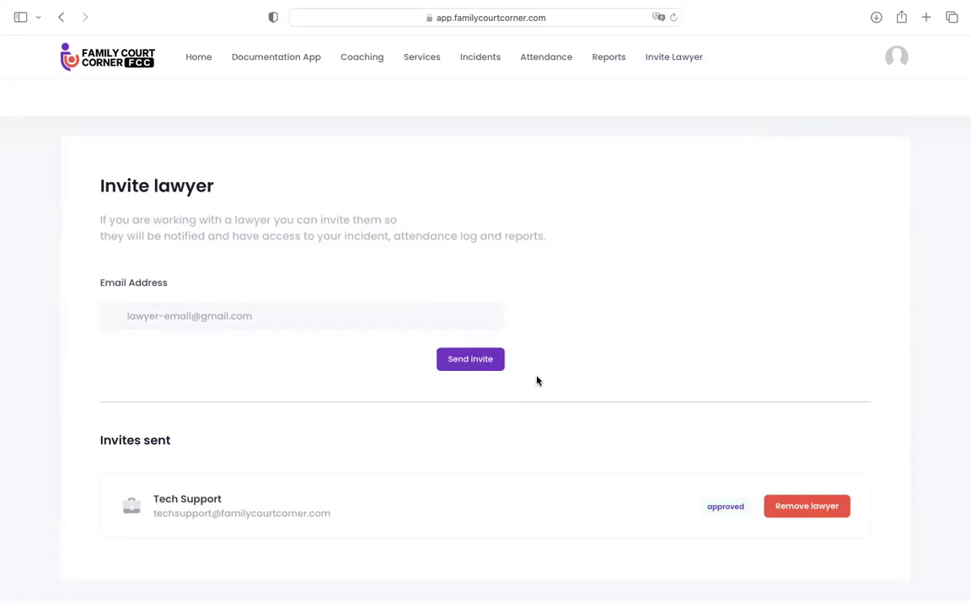
scroll(758, 368, "down", 1)
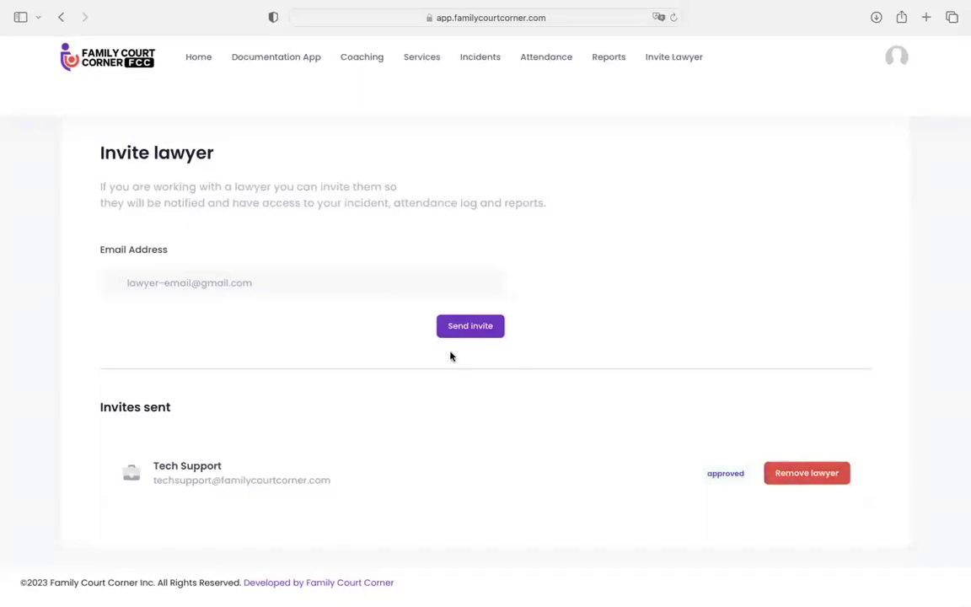
scroll(751, 305, "up", 1)
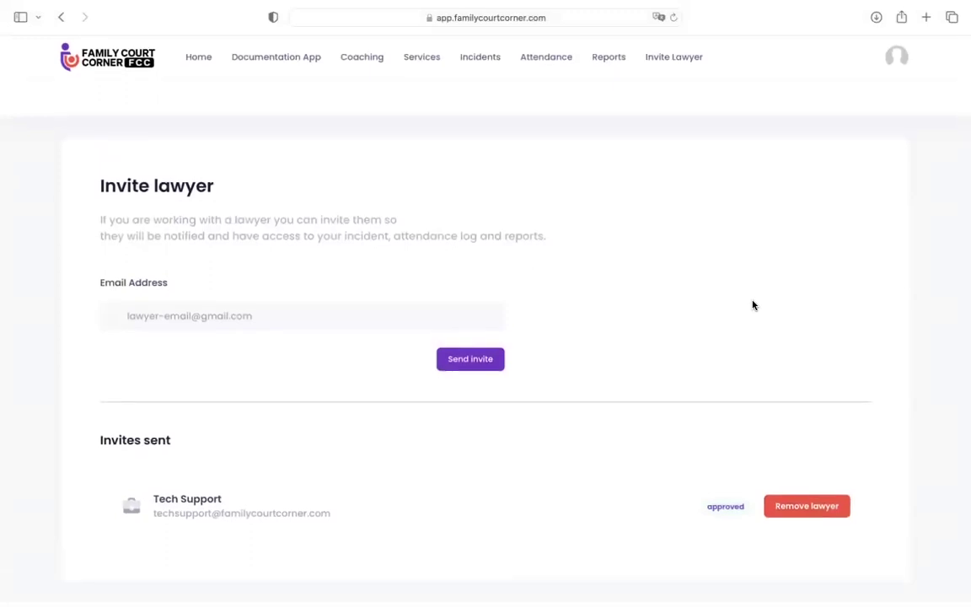
Step: Choose Reports > Incident to reach the Incident Reports page
left_click(615, 64)
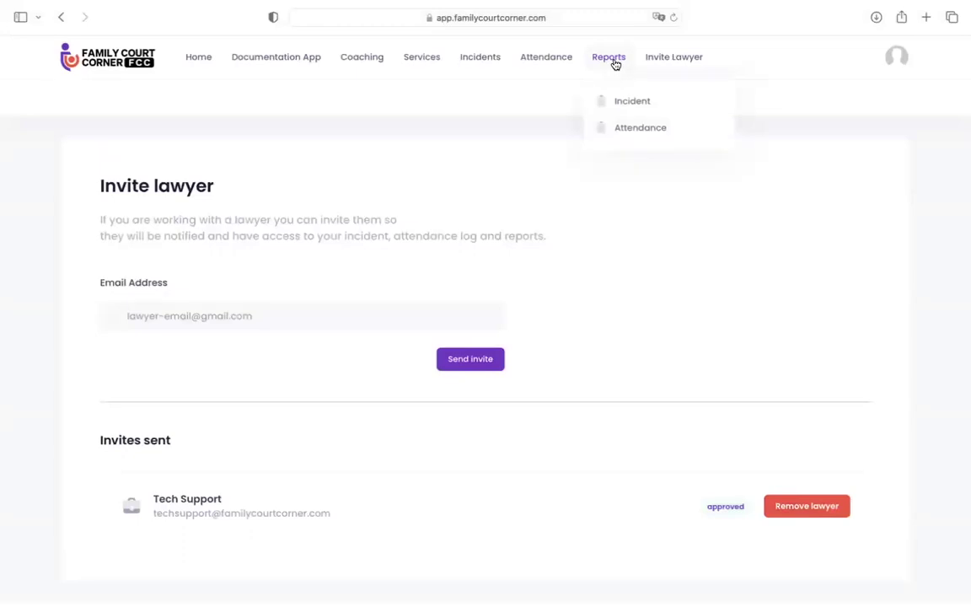
left_click(640, 105)
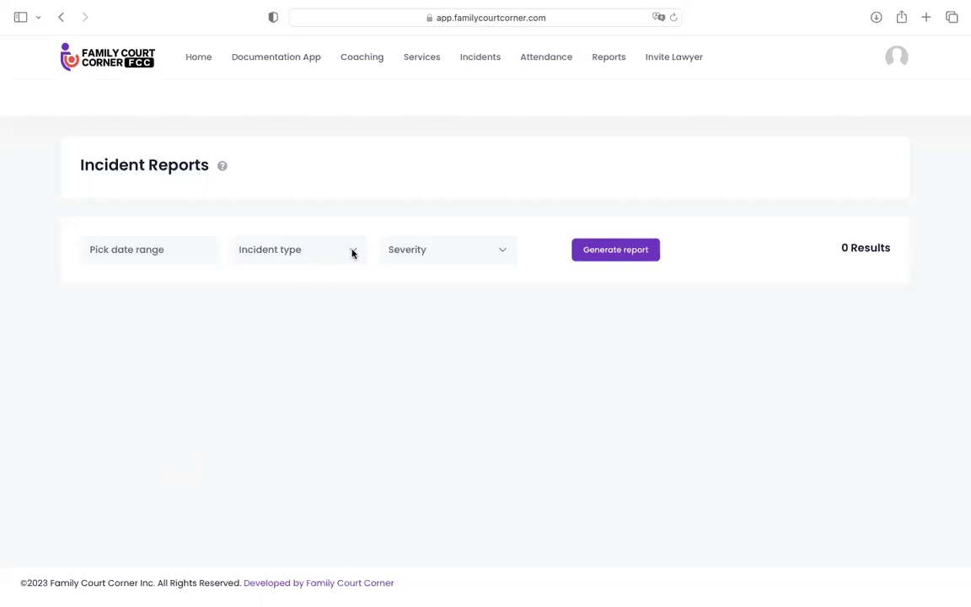
Step: Filter the incident report to Coparenting Issues and generate it
left_click(353, 251)
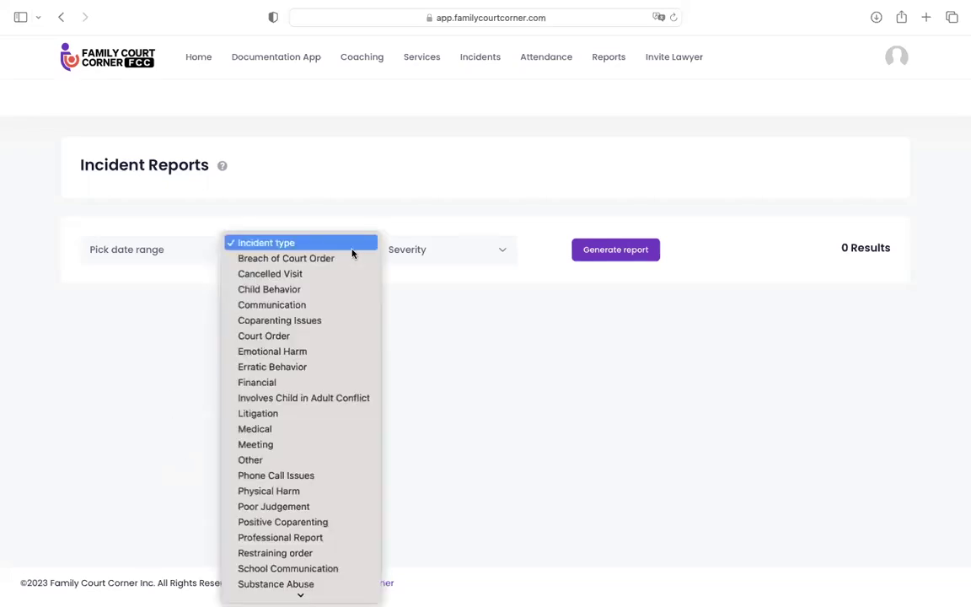
left_click(290, 323)
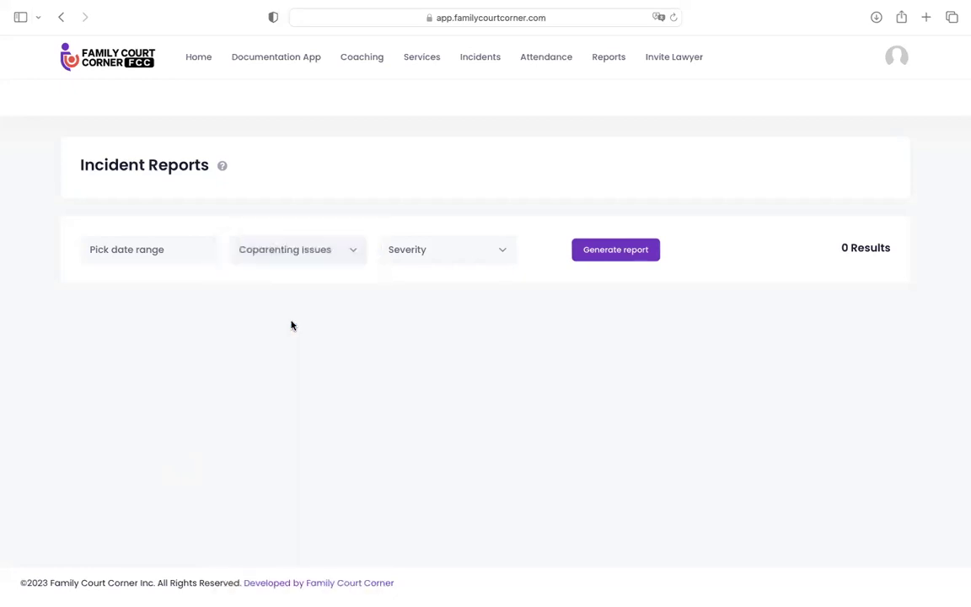
left_click(628, 257)
Step: Review the four High-severity results and download the March 31 incident's attached file
scroll(254, 408, "down", 2)
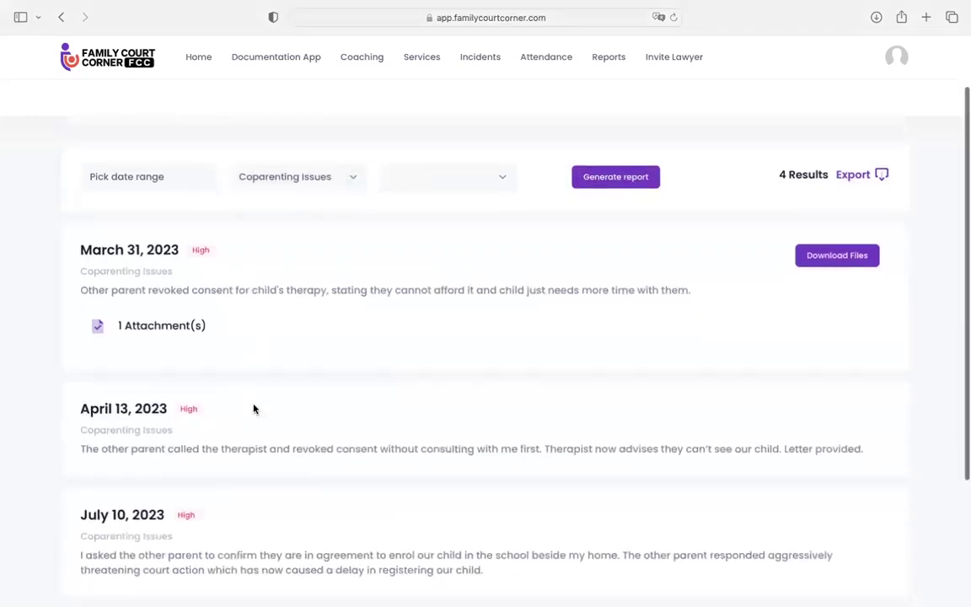
scroll(254, 407, "down", 4)
scroll(254, 408, "up", 3)
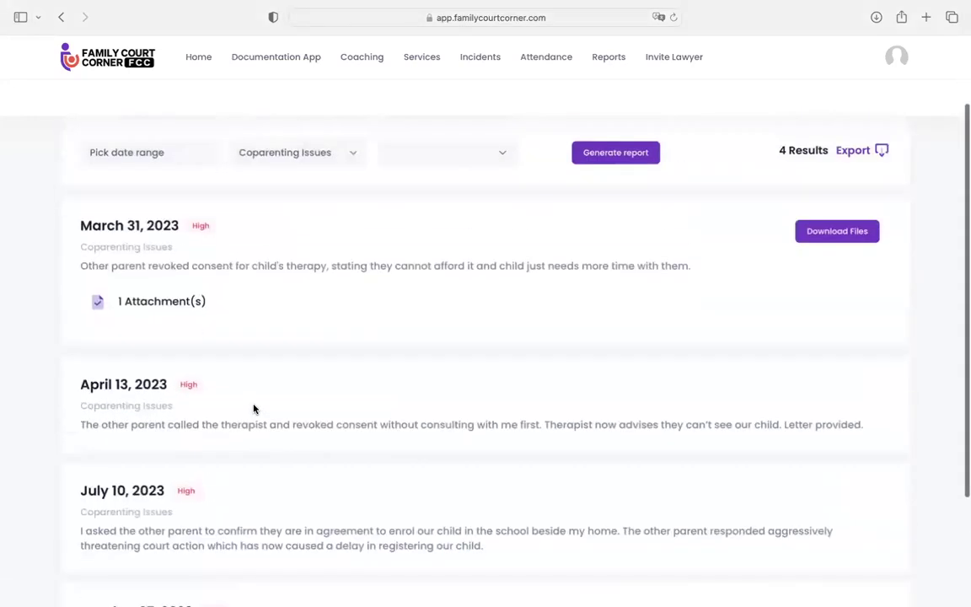
scroll(254, 408, "down", 4)
scroll(254, 408, "up", 5)
scroll(254, 408, "down", 5)
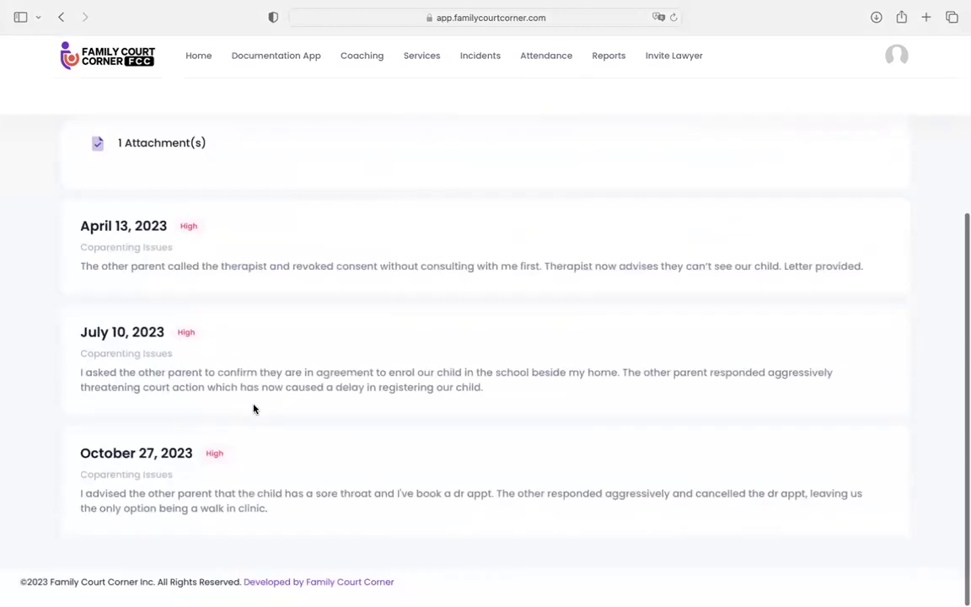
scroll(254, 408, "up", 6)
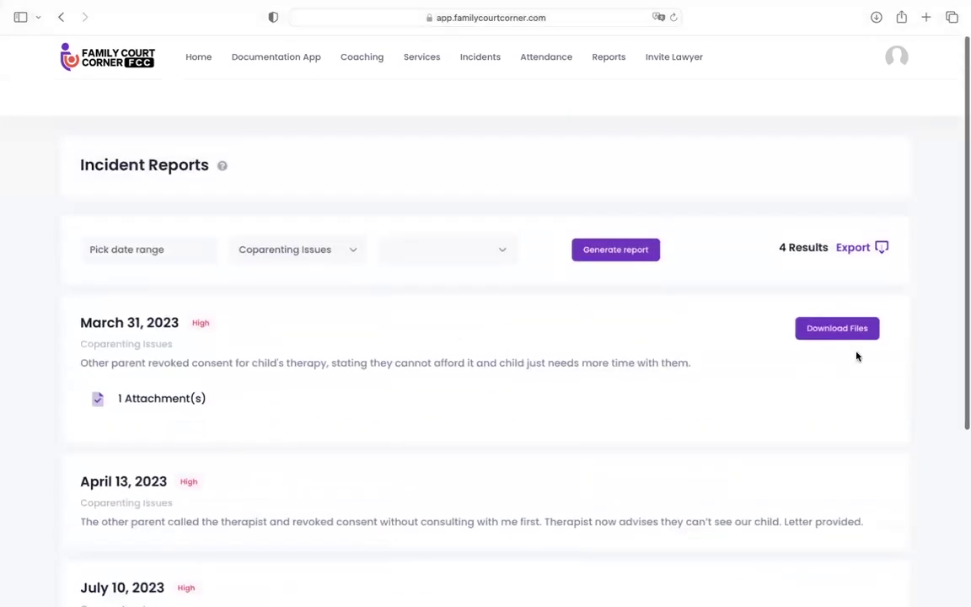
left_click(874, 329)
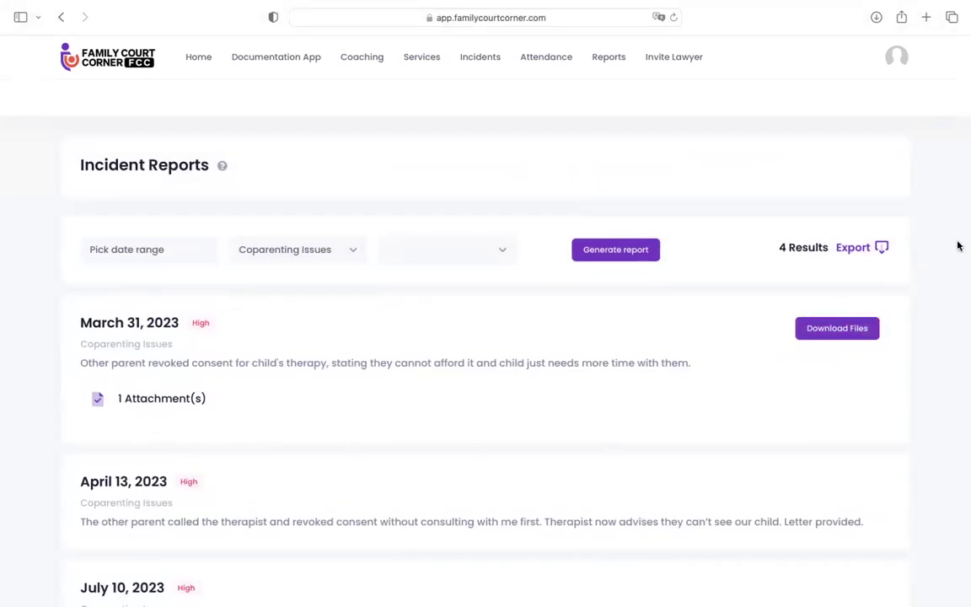
Step: Export the 4-result Coparenting Issues report, then download the March 31, 2023 incident's attachment
left_click(881, 248)
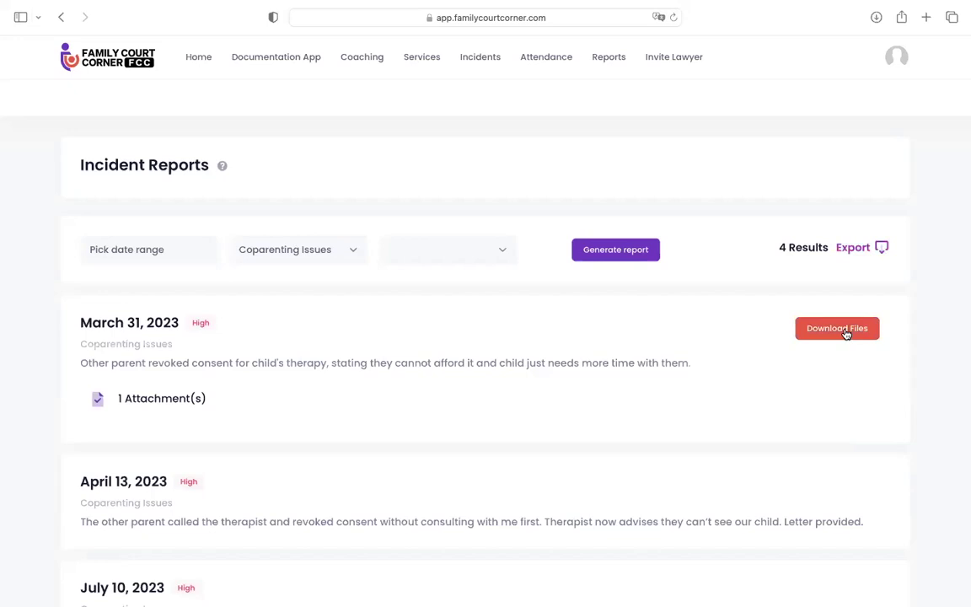
scroll(852, 350, "down", 3)
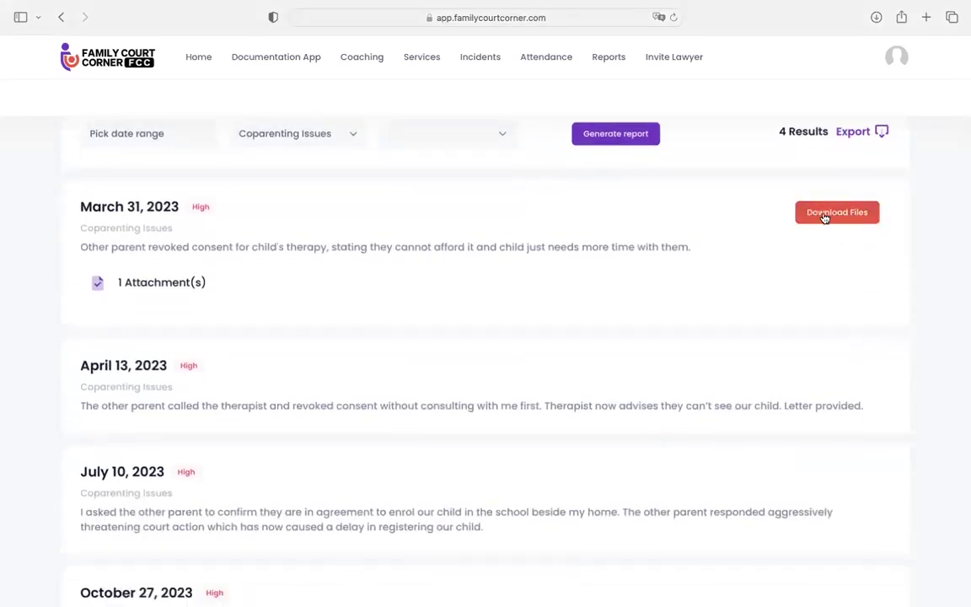
left_click(824, 217)
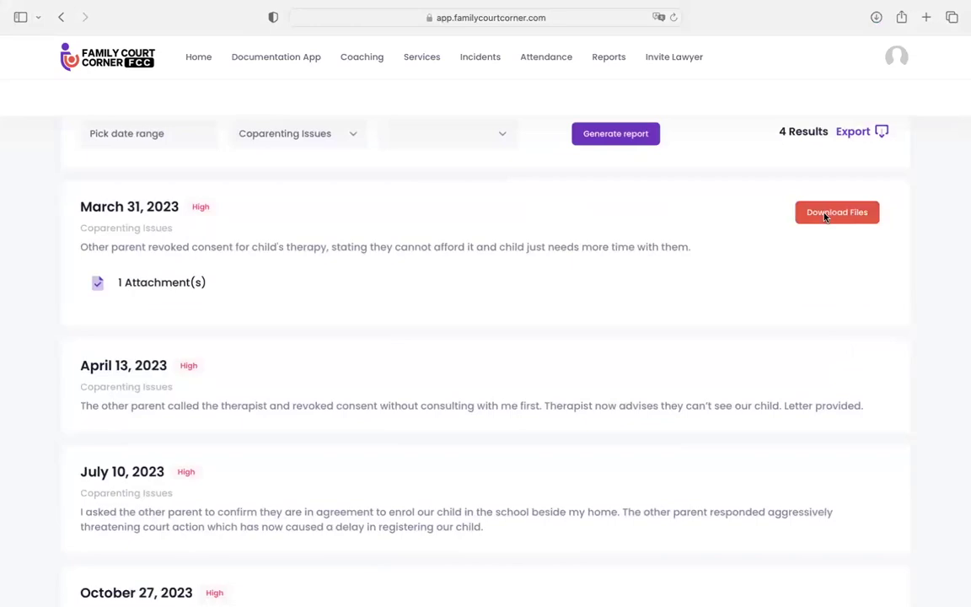